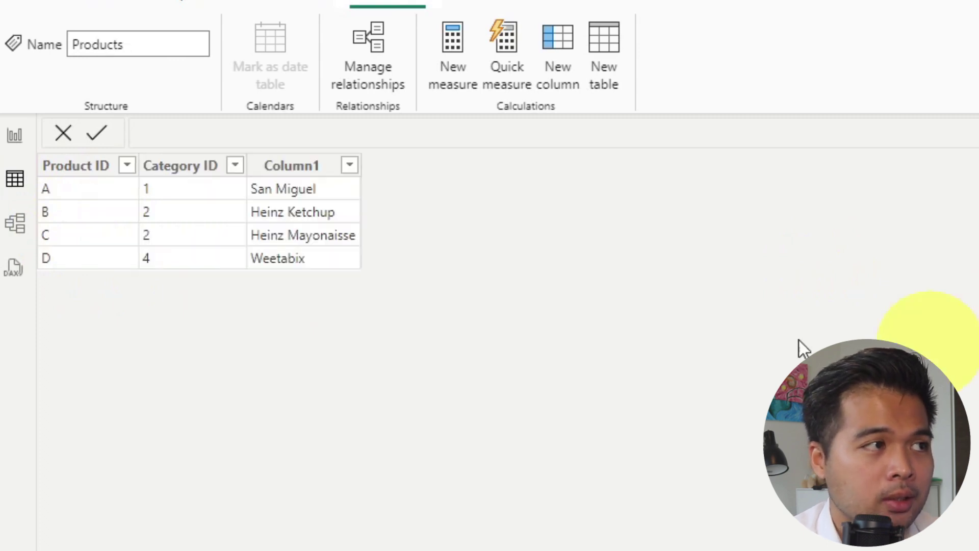
Open the Power Query Editor to transform the data, and collapse the Joins, Relationships and Other Queries folders
left_click(83, 170)
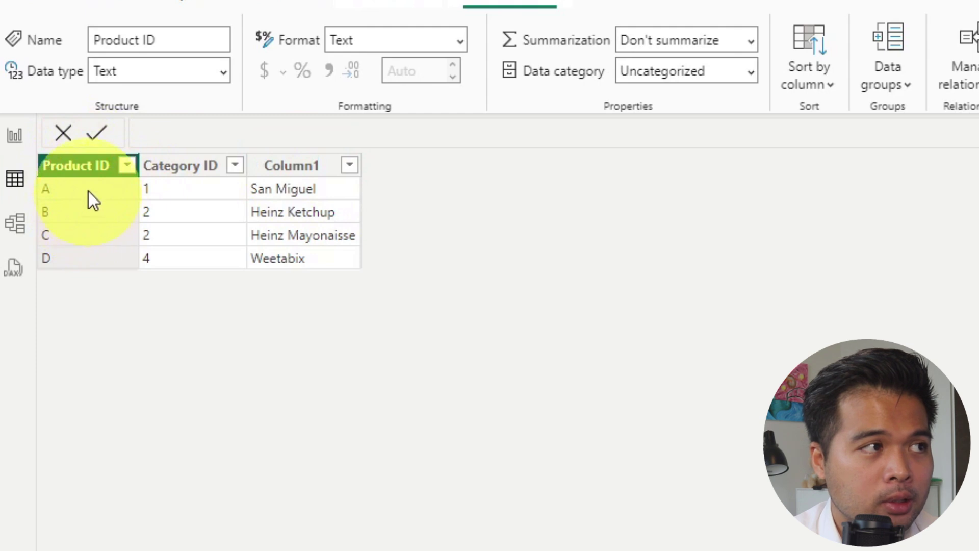
left_click(179, 174)
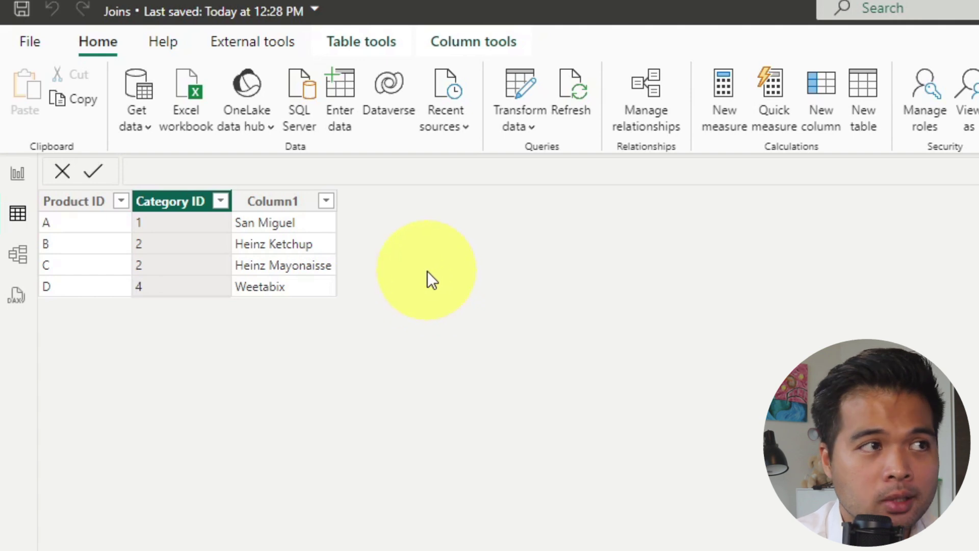
left_click(525, 87)
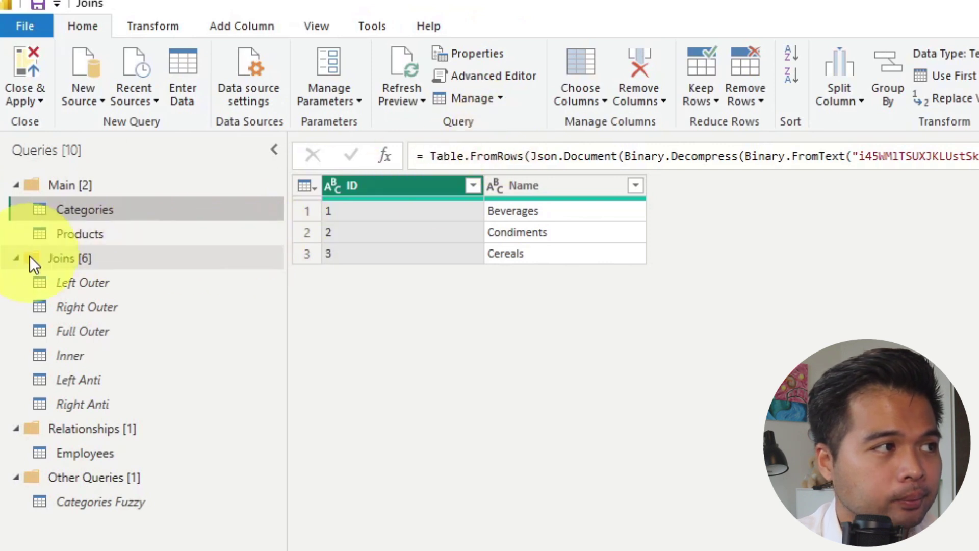
left_click(17, 259)
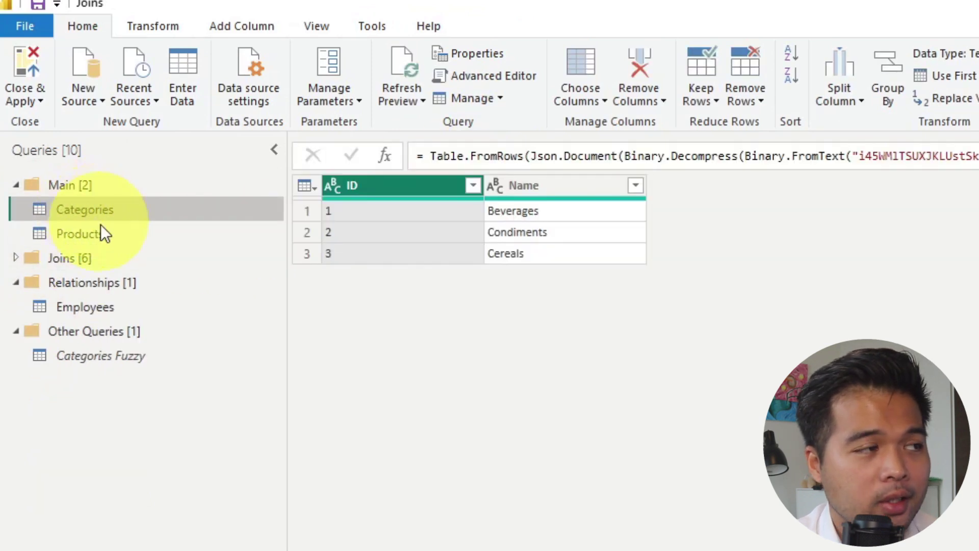
left_click(22, 285)
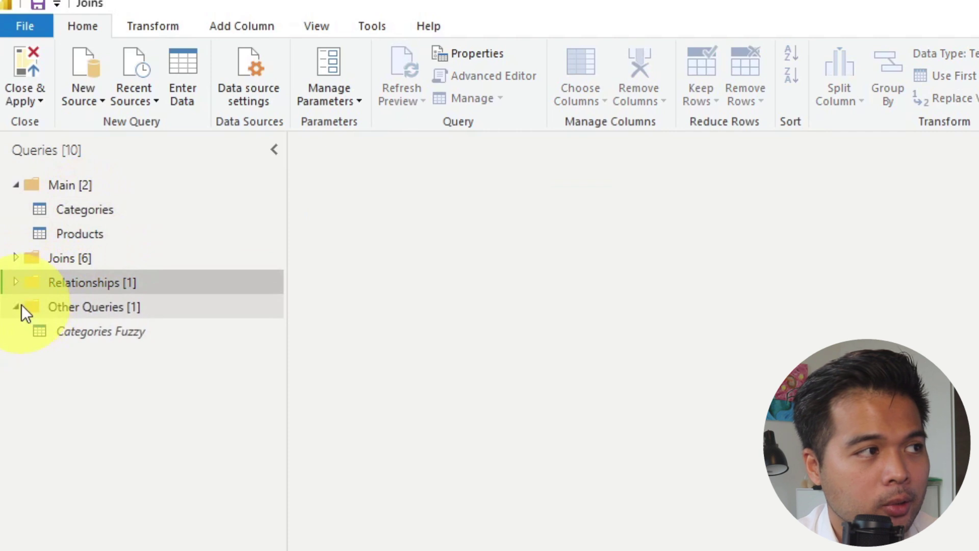
left_click(18, 306)
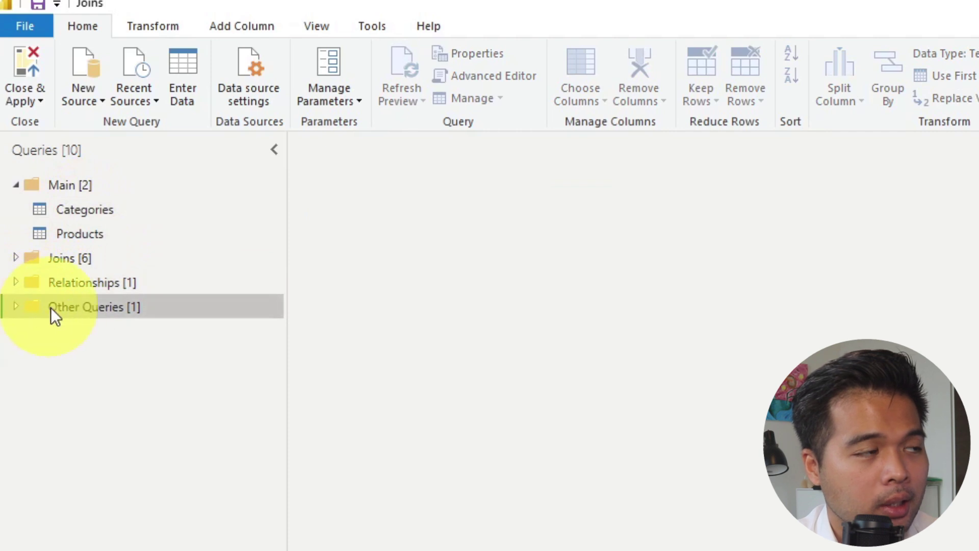
Compare the Categories and Products queries, examining how the ID column corresponds to Category ID
left_click(118, 210)
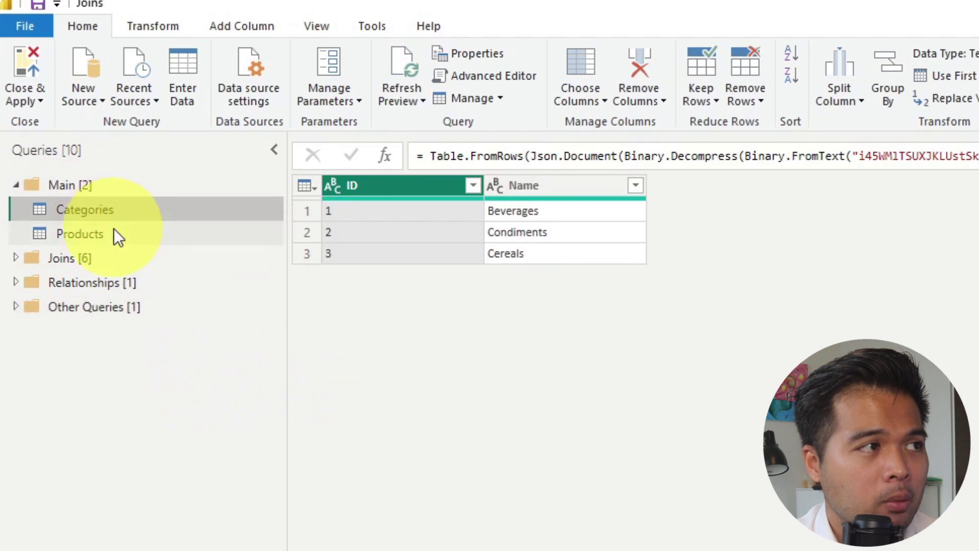
left_click(109, 233)
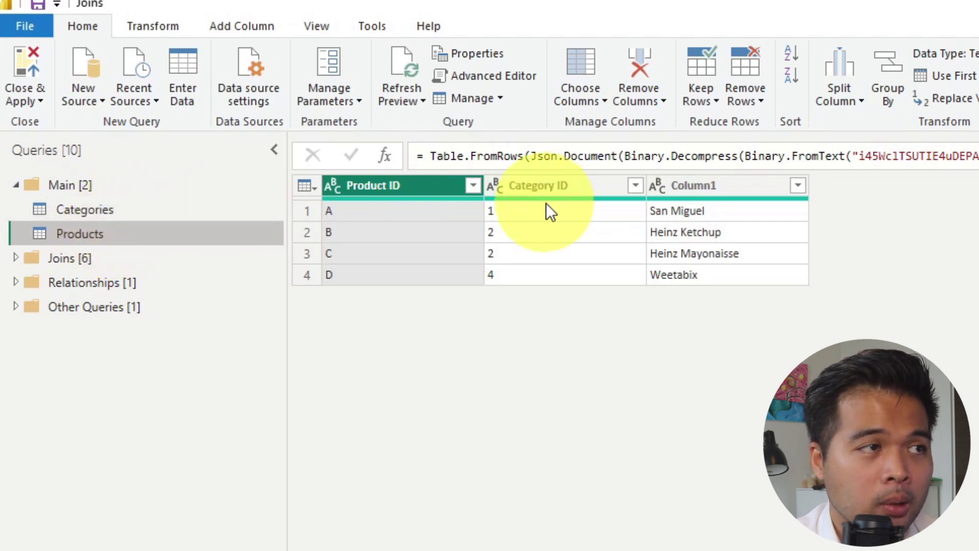
left_click(585, 188)
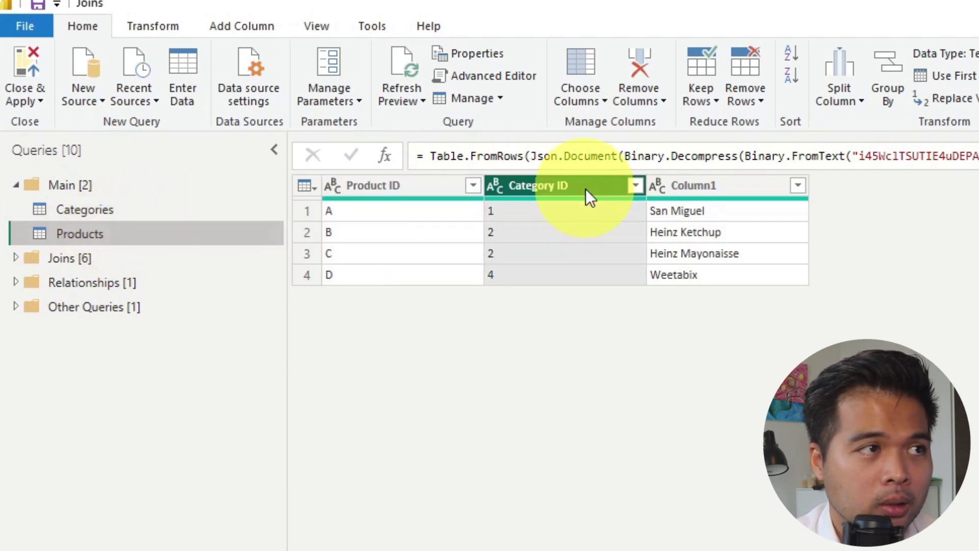
left_click(549, 216)
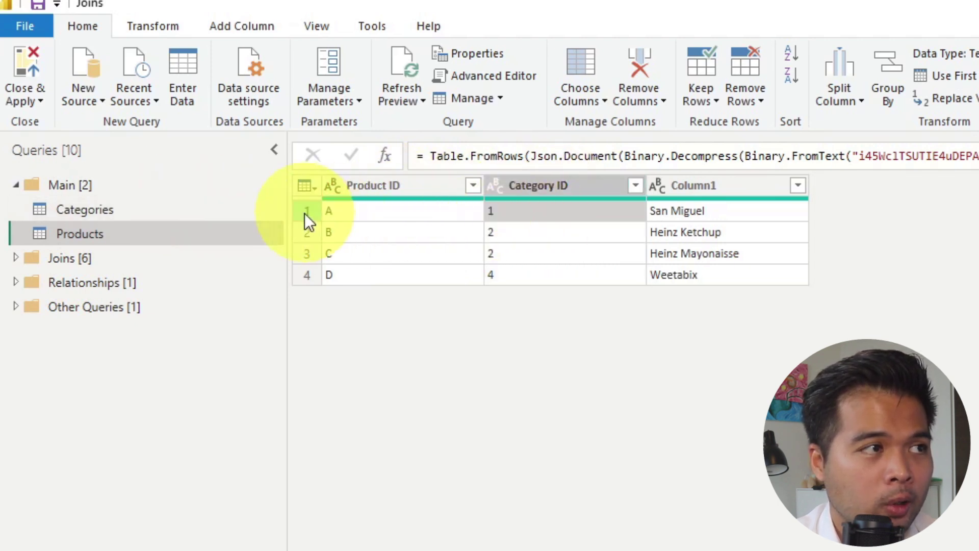
left_click(209, 211)
left_click(424, 210)
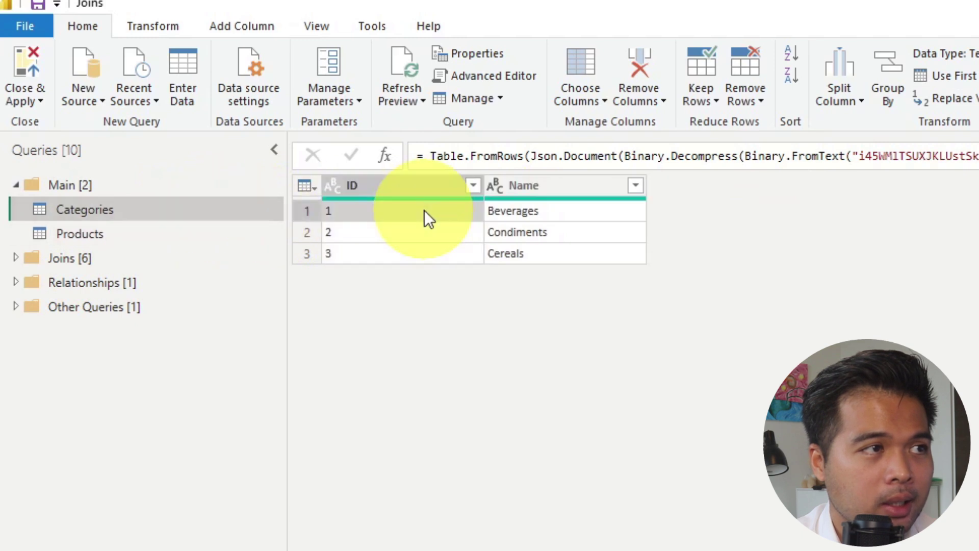
left_click(509, 209)
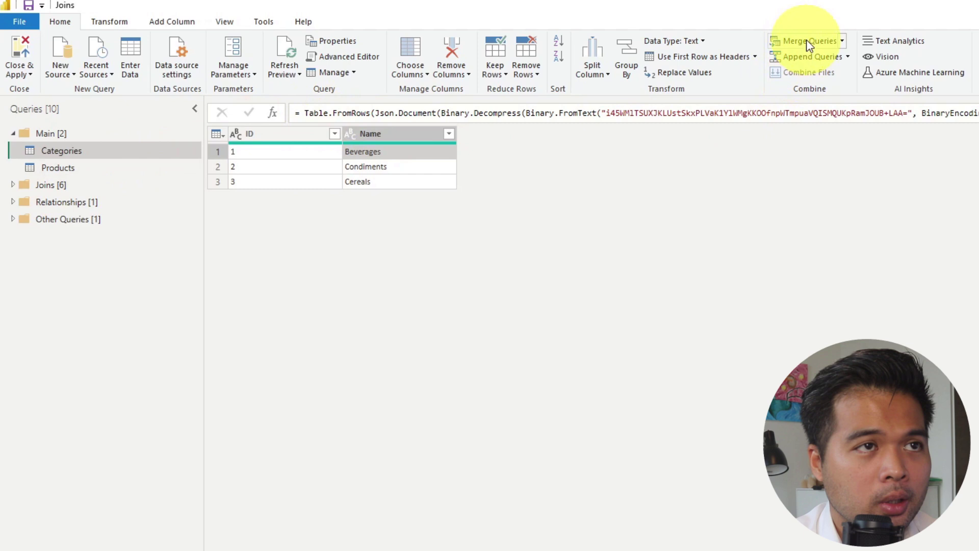
Merge Categories with Products as a new query, matching ID to Category ID with a Left Outer join
left_click(842, 42)
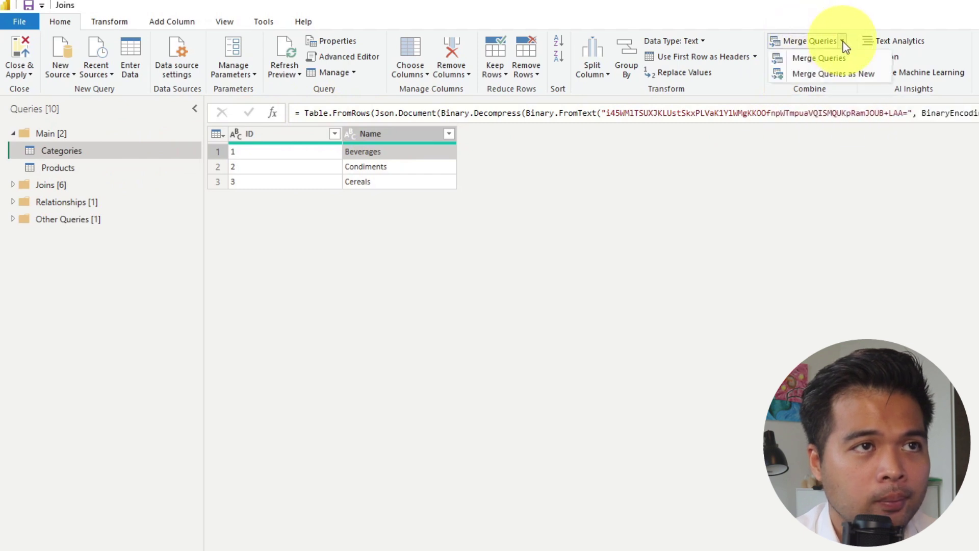
left_click(822, 72)
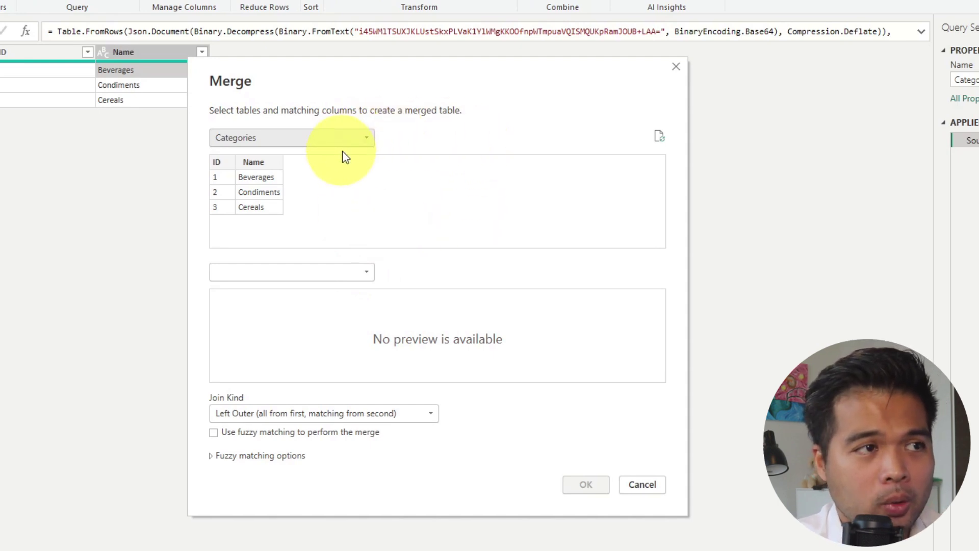
left_click(342, 271)
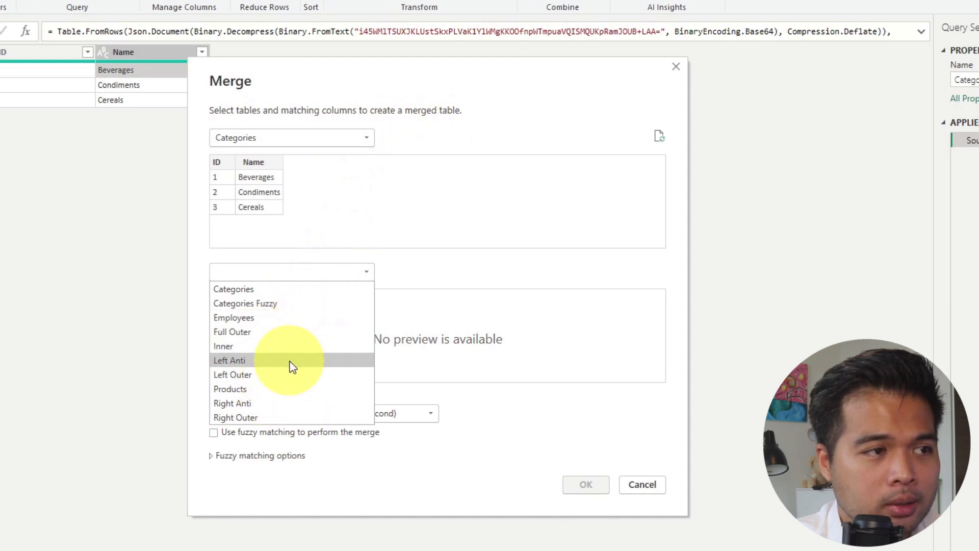
left_click(280, 400)
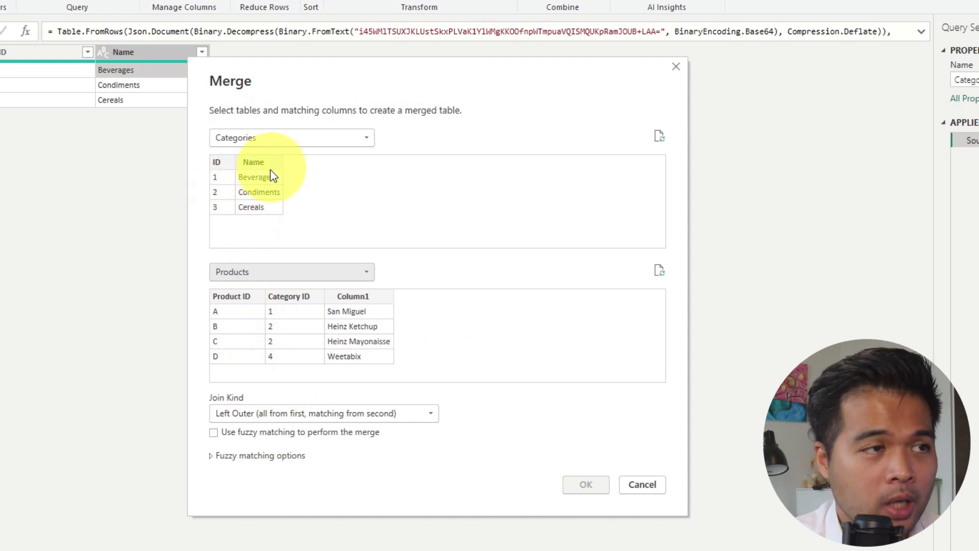
left_click(223, 188)
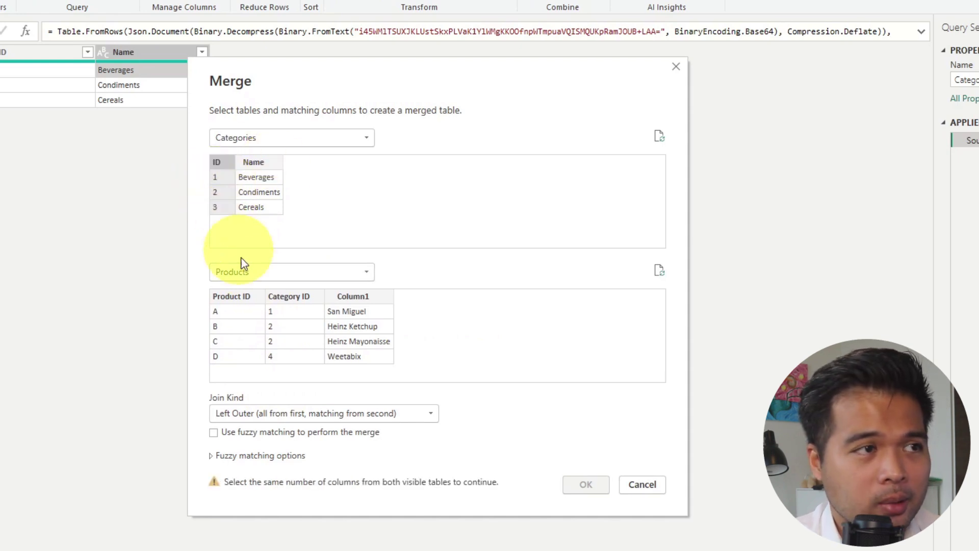
left_click(301, 329)
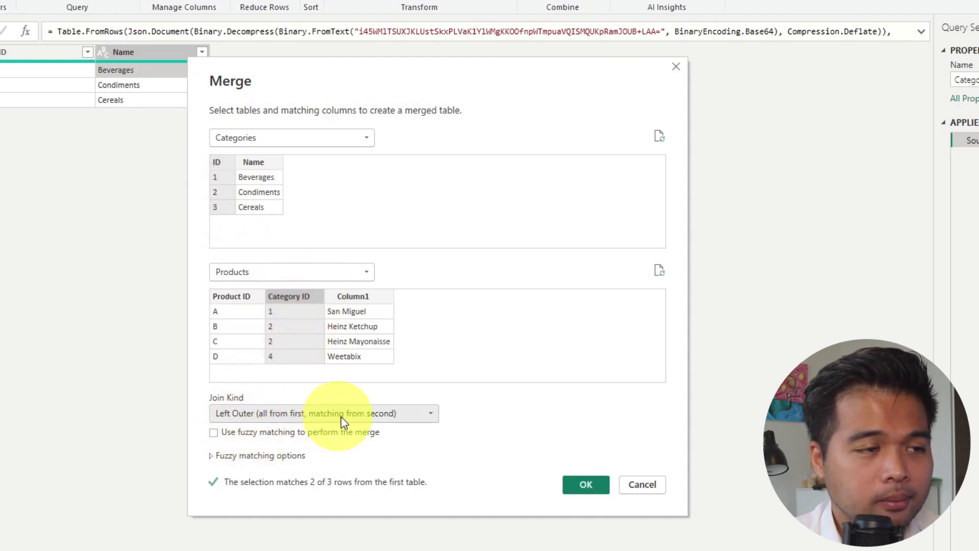
left_click(586, 485)
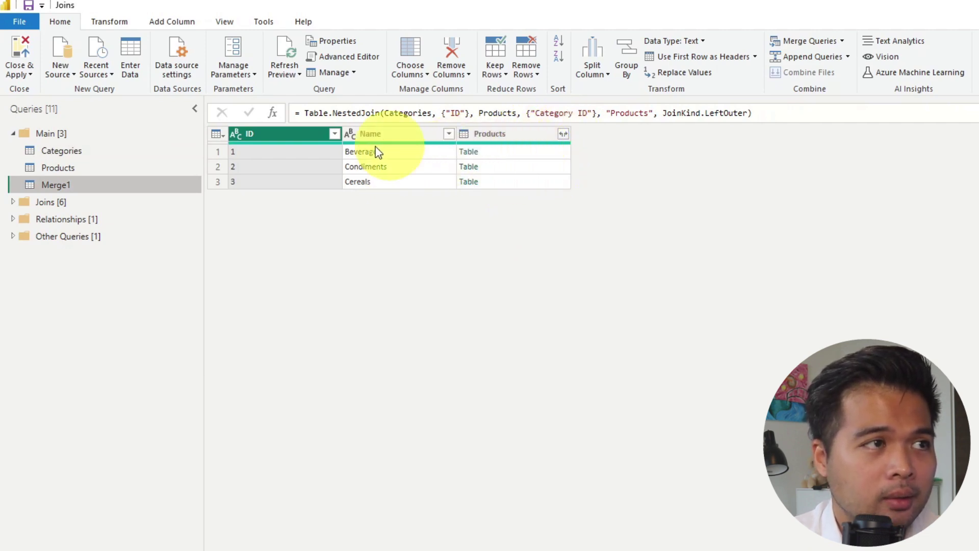
Expand all columns of the merged Products column with the original name as prefix, and compare the rows with the Products query
left_click(563, 134)
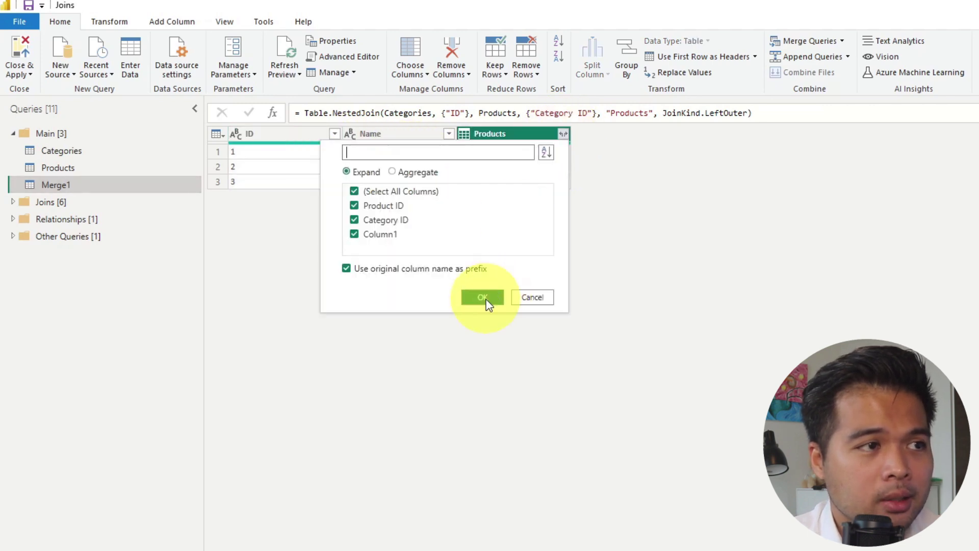
left_click(482, 298)
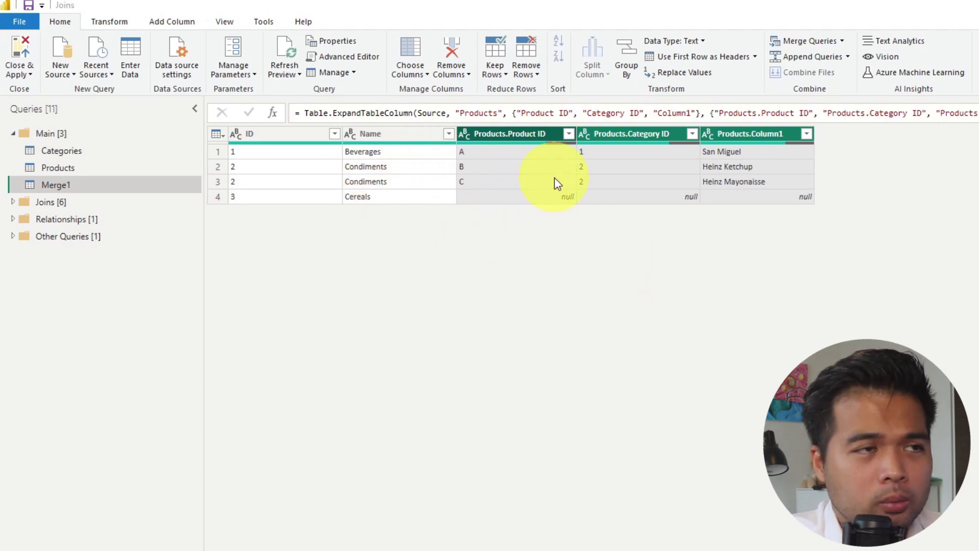
left_click(665, 183)
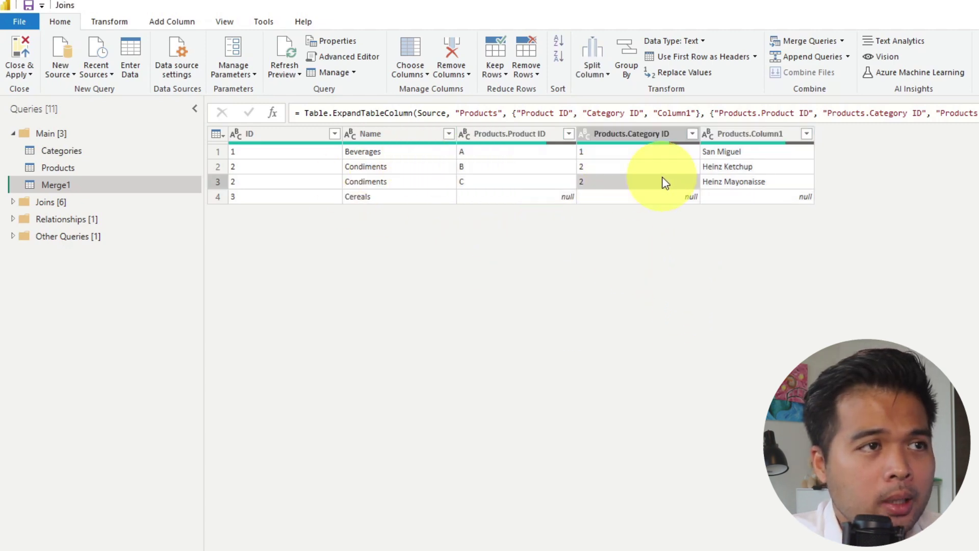
left_click(722, 167)
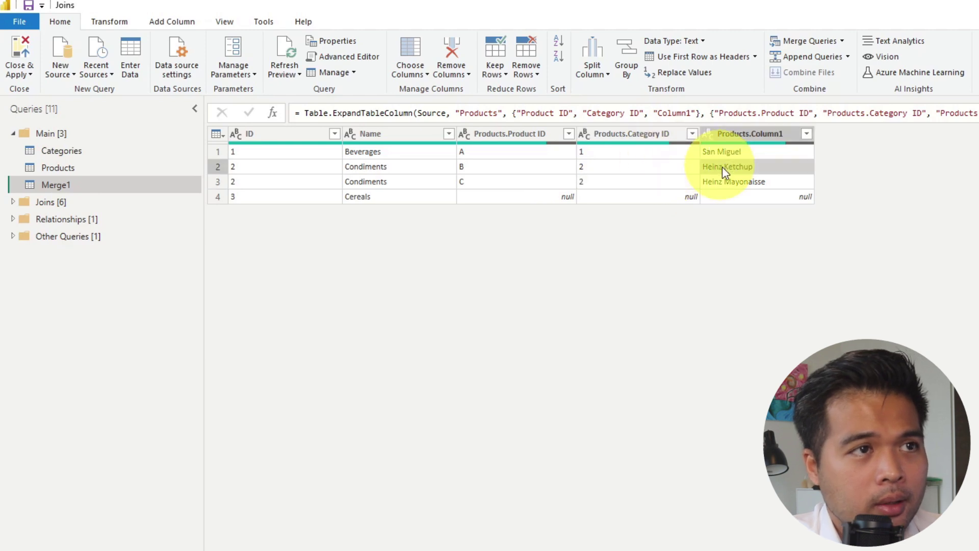
left_click(732, 180)
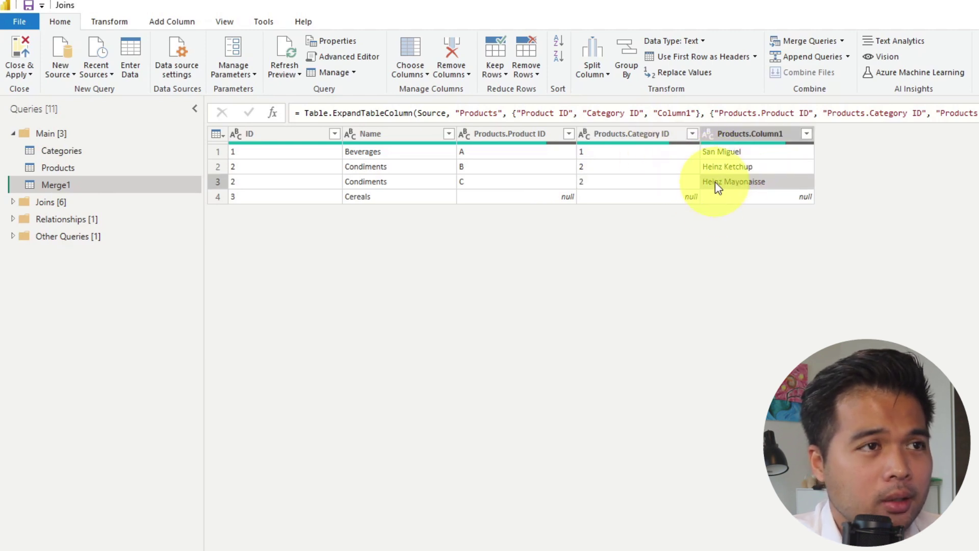
left_click(110, 168)
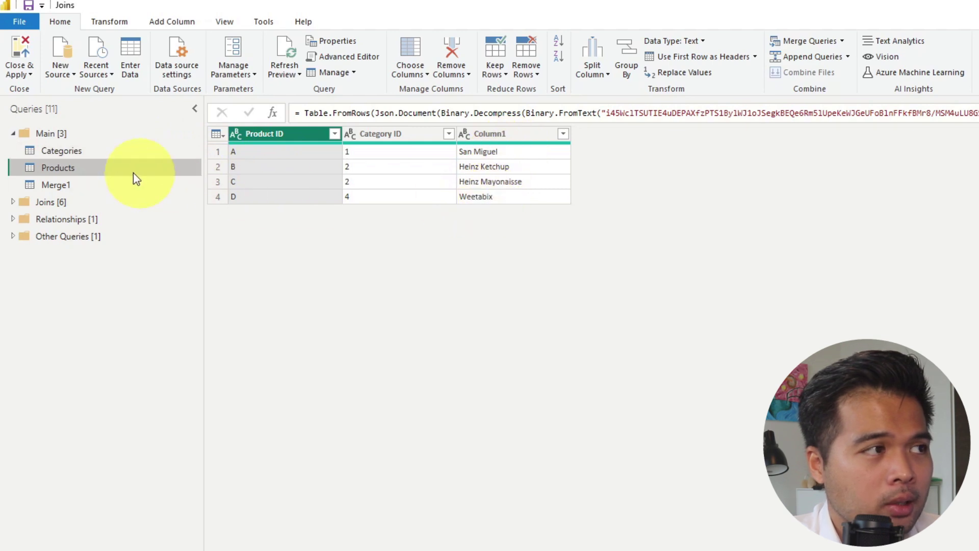
left_click(63, 185)
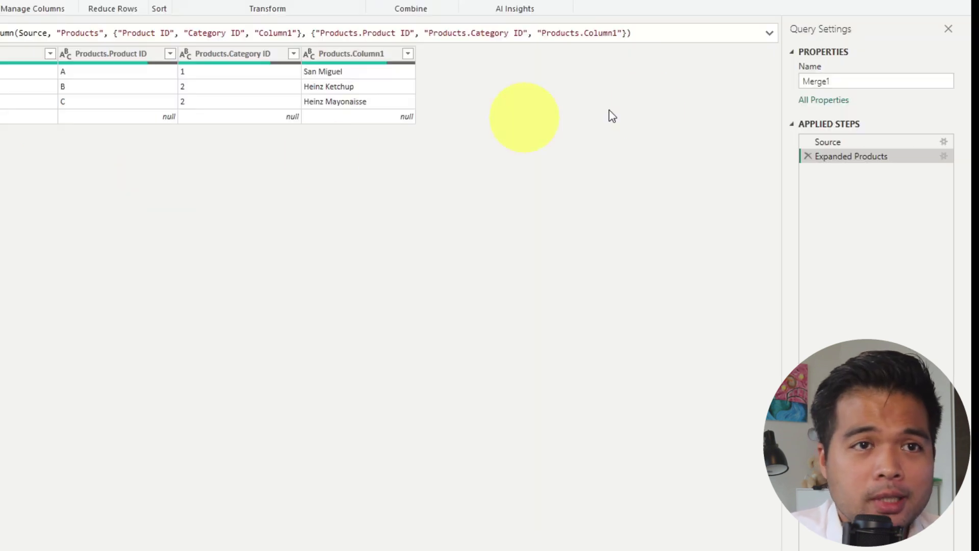
Open the merge settings of the Source step in the Merge1 query
left_click(846, 142)
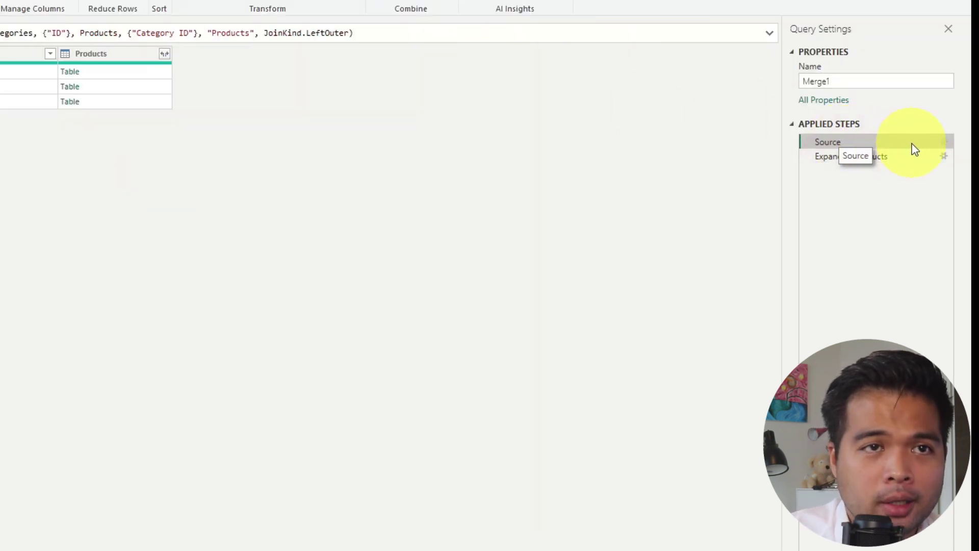
left_click(944, 142)
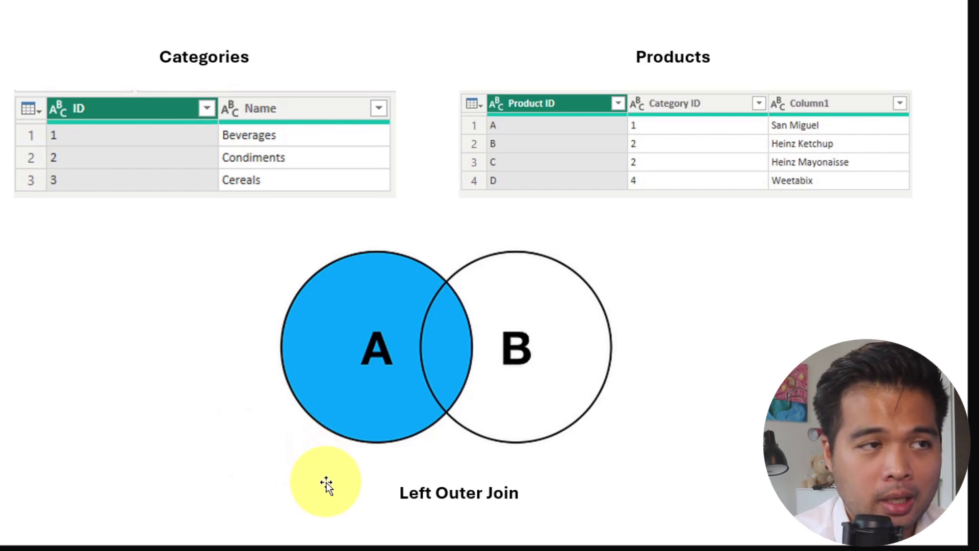
left_click_drag(408, 363, 440, 355)
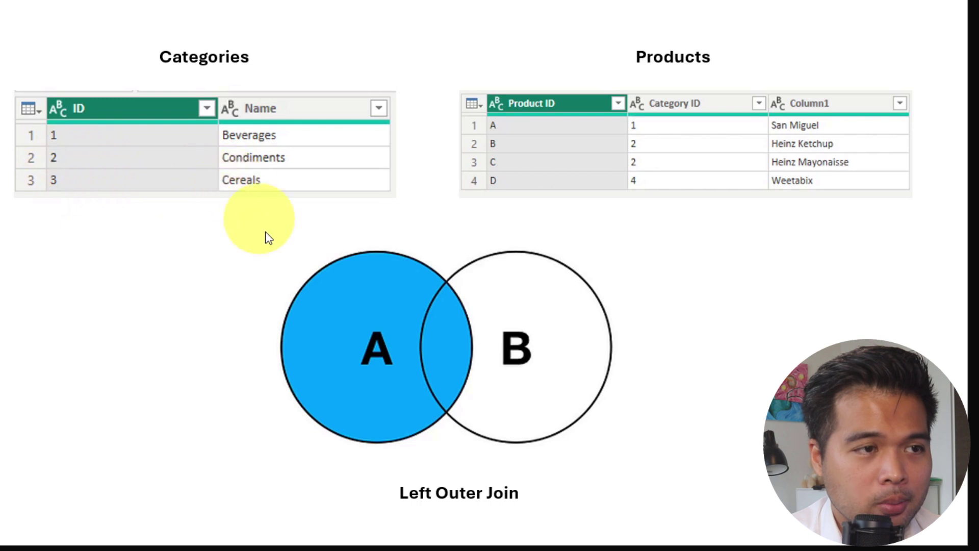
left_click(320, 353)
mouse_move(336, 322)
left_mouse_down()
mouse_move(344, 316)
mouse_move(355, 387)
mouse_move(332, 366)
mouse_move(351, 319)
mouse_move(297, 311)
mouse_move(355, 340)
mouse_move(347, 386)
mouse_move(380, 394)
left_mouse_up()
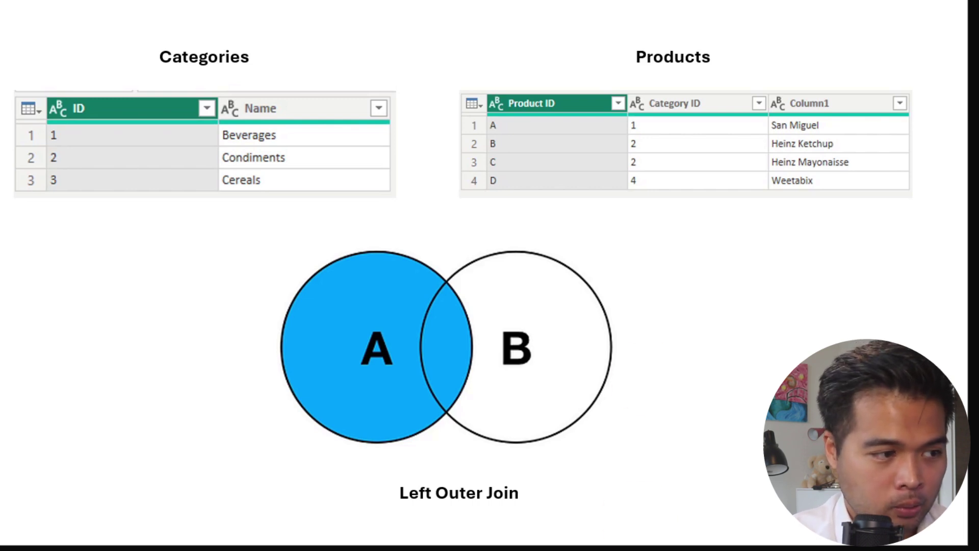
Return to the Power Query merge settings, set the join kind to Right Outer, and inspect the expanded product rows
key("alt+Tab")
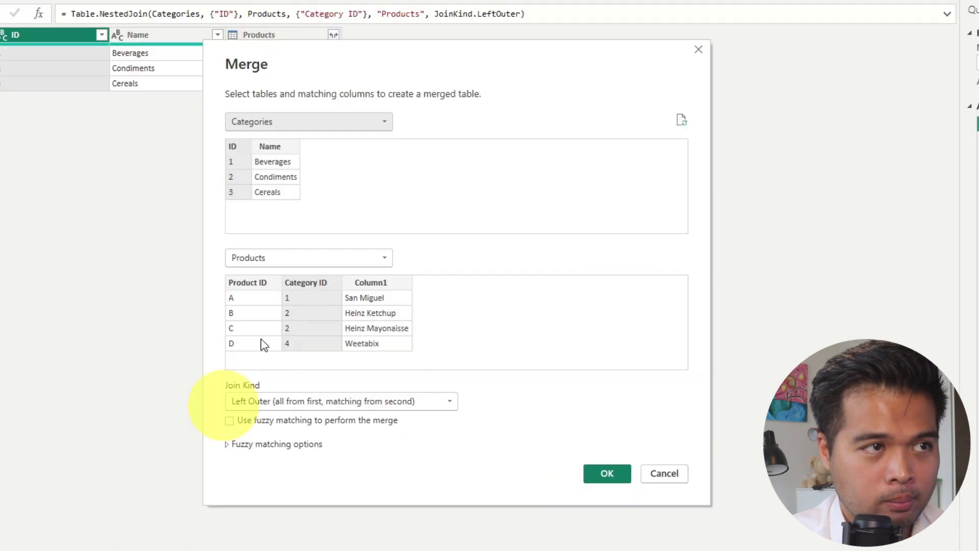
left_click(335, 405)
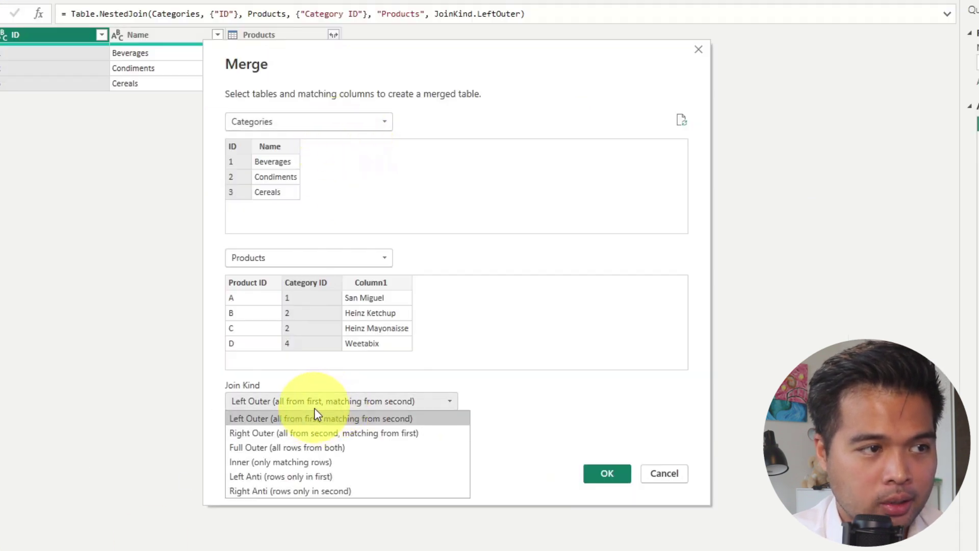
left_click(277, 433)
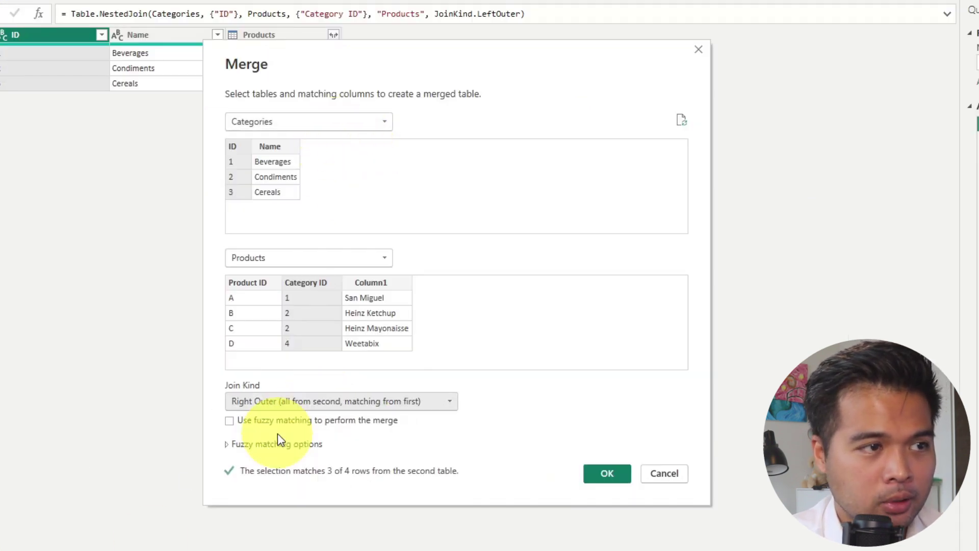
left_click(598, 475)
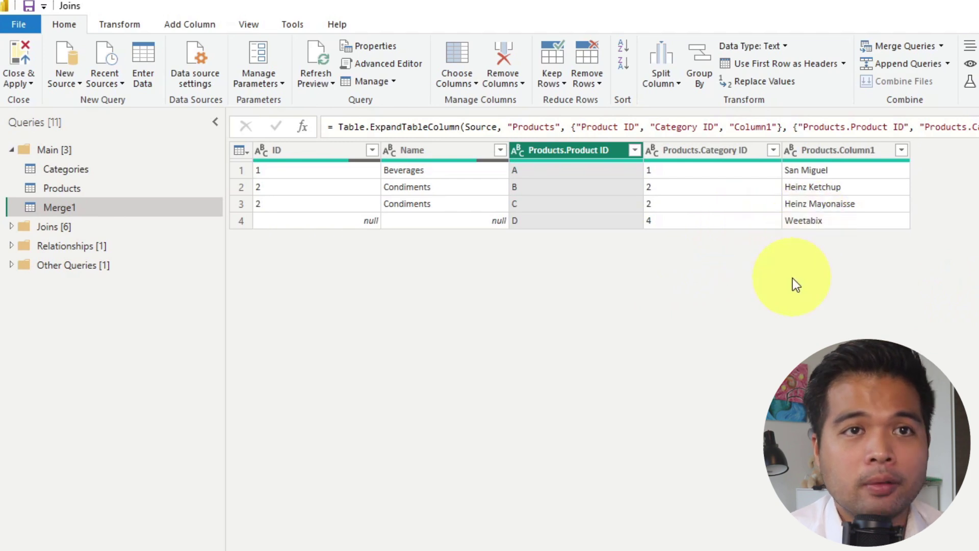
left_click(816, 220)
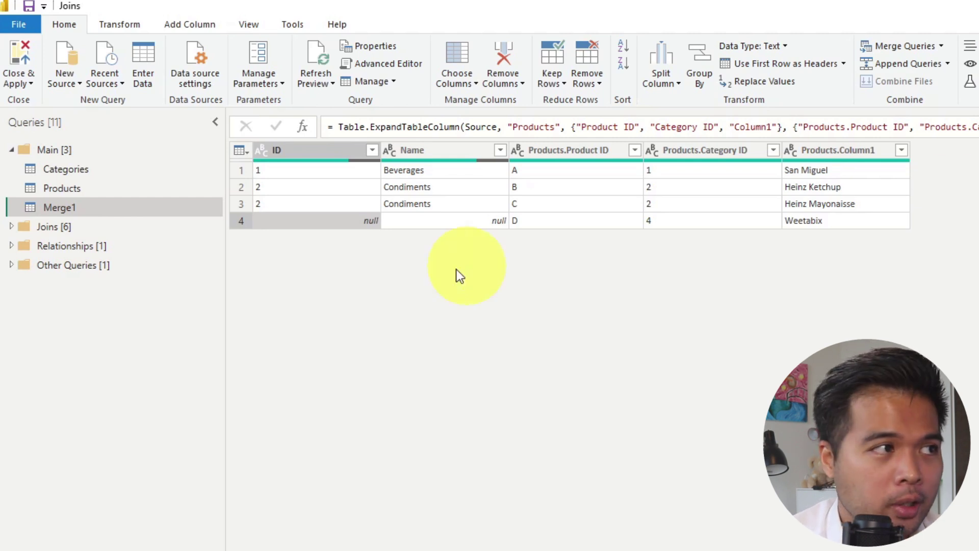
Compare the result rows of the Left Outer, Right Outer, Full Outer, Inner, Left Anti and Right Anti queries in the Joins group
left_click(16, 228)
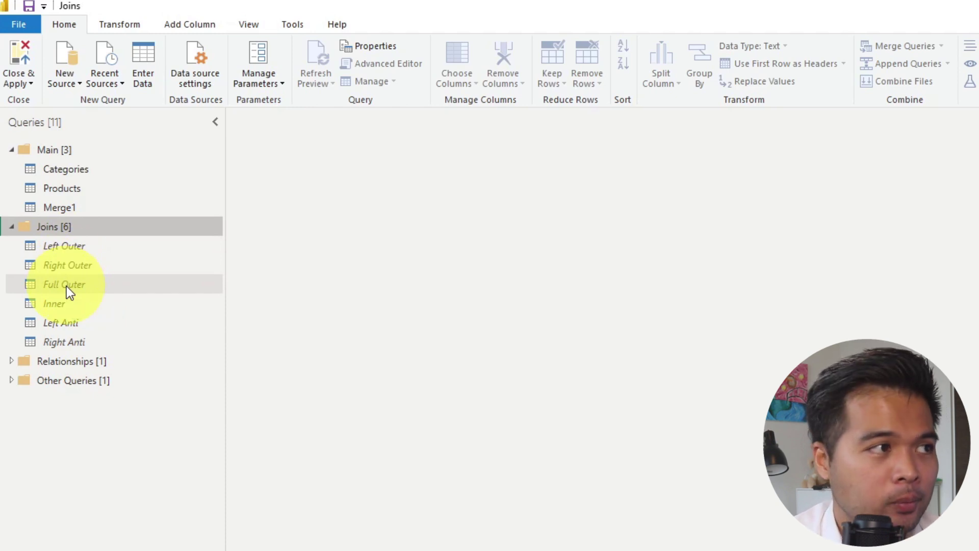
left_click(73, 251)
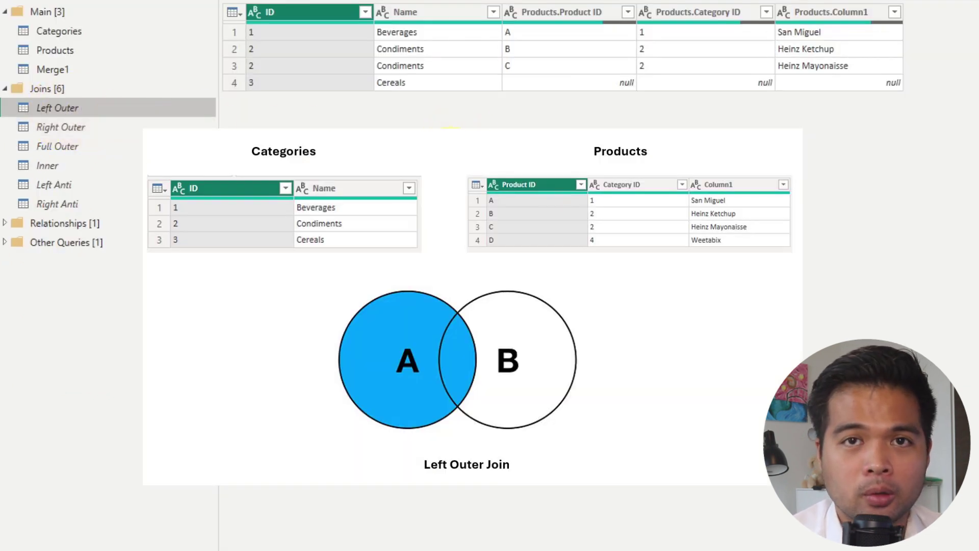
left_click(117, 129)
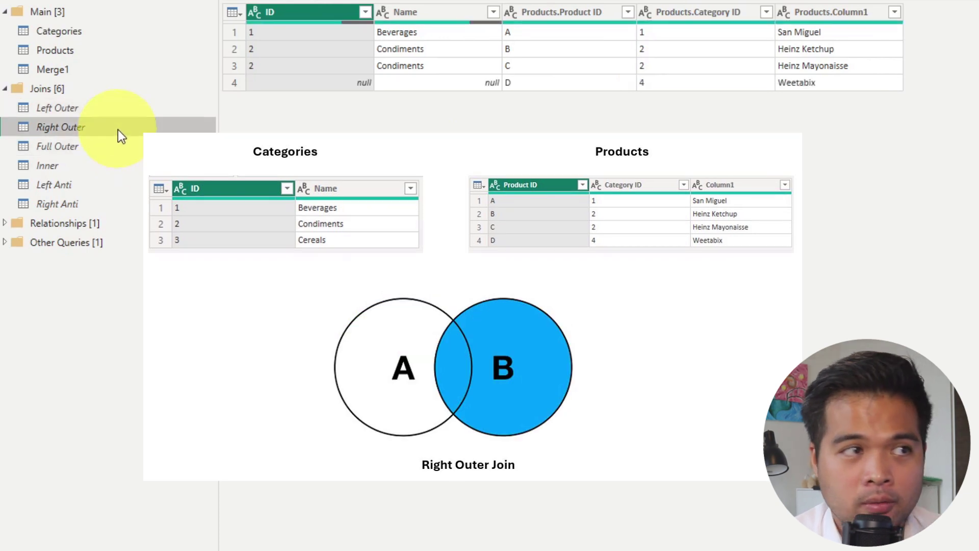
left_click(118, 148)
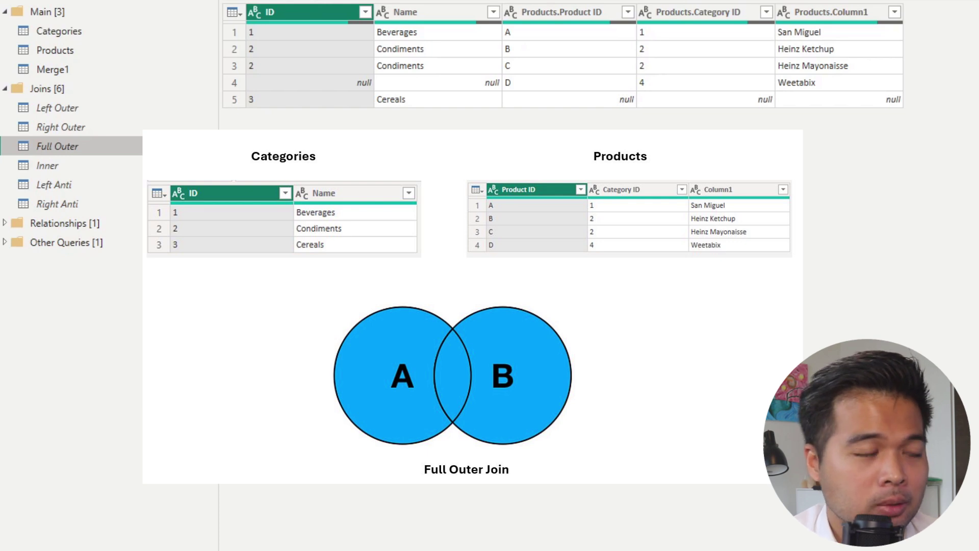
left_click(118, 165)
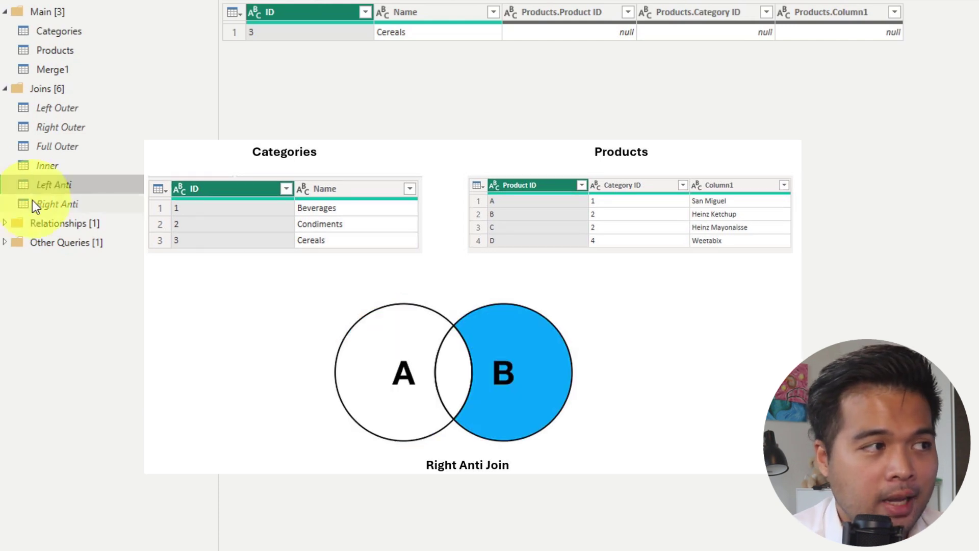
left_click(54, 204)
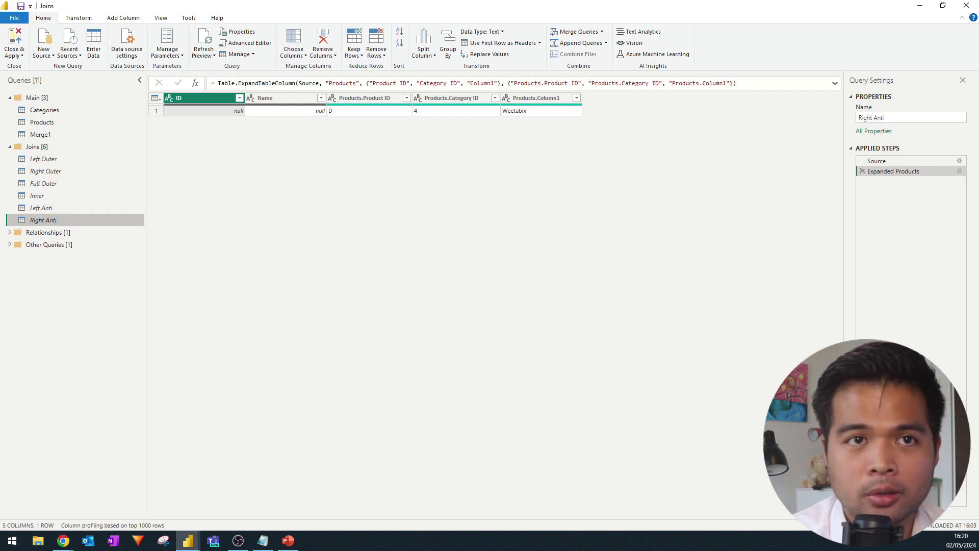
Review the available join kinds in the merge settings of the Right Anti query's Source step, leaving the settings unchanged
left_click(882, 162)
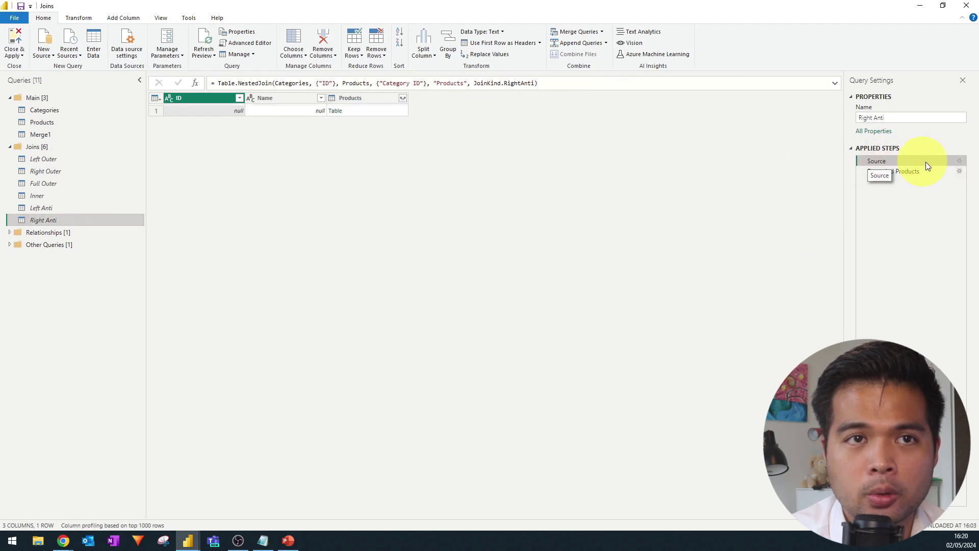
left_click(961, 163)
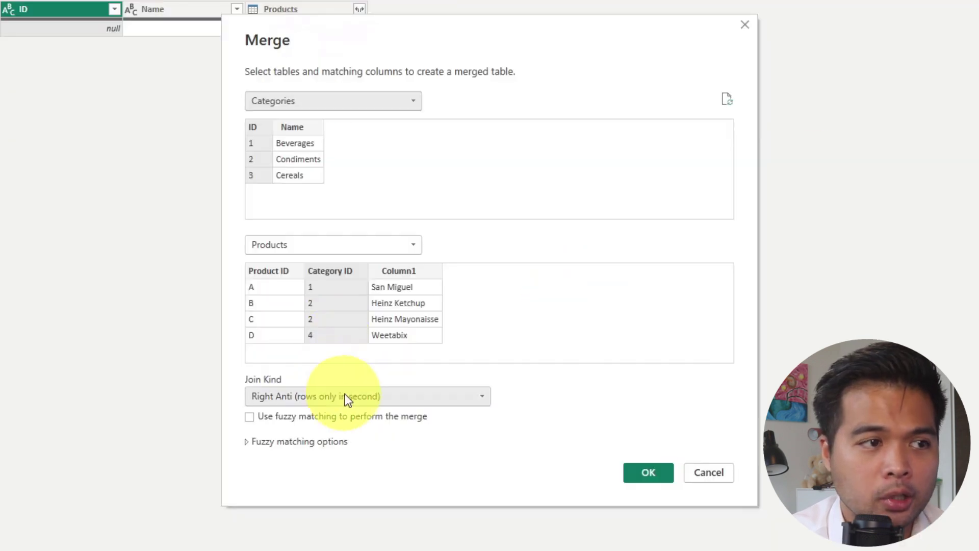
left_click(349, 399)
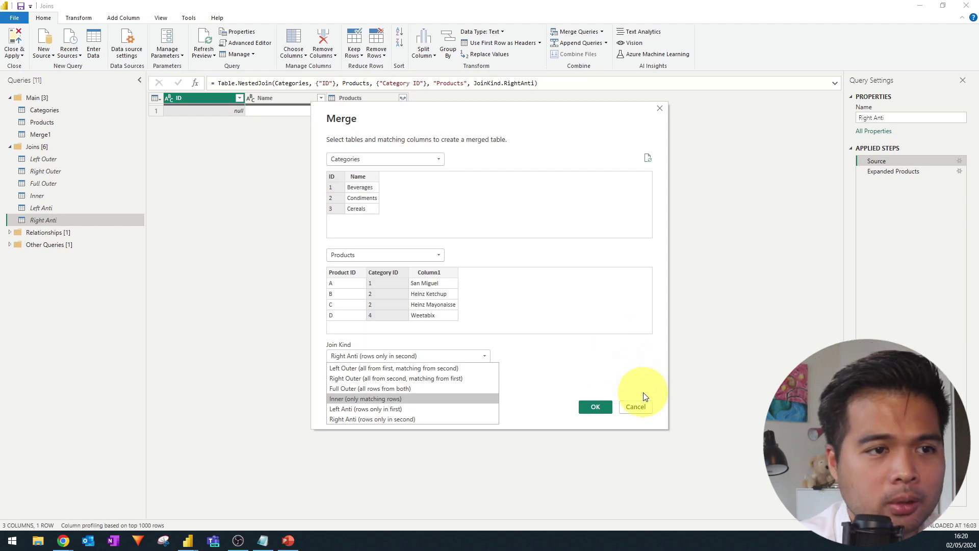
left_click(642, 410)
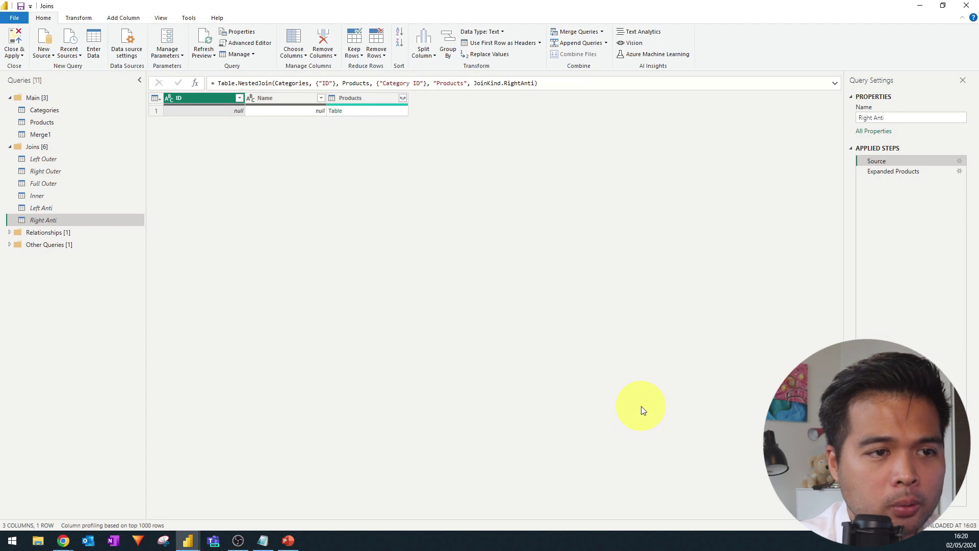
Duplicate the Left Outer query and rename the copy Left Semi
right_click(47, 159)
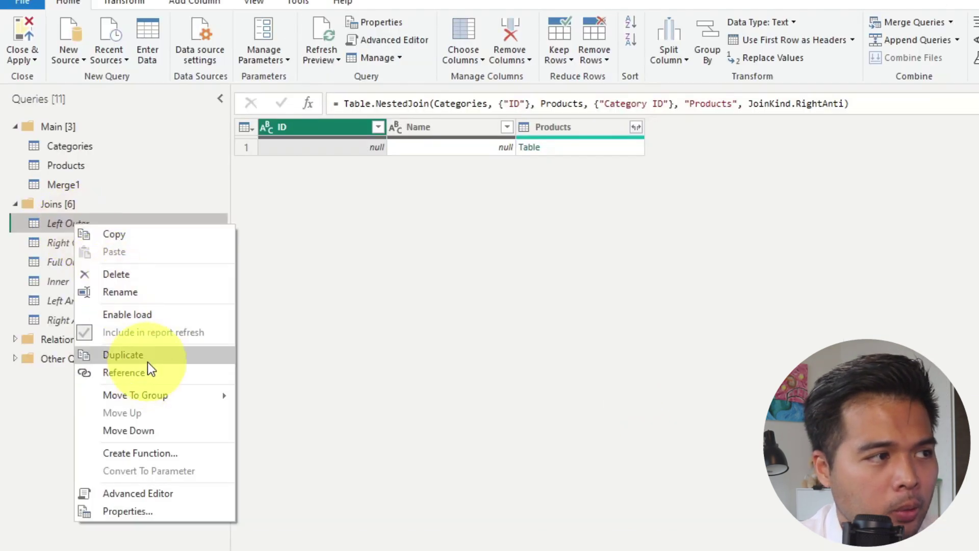
left_click(143, 356)
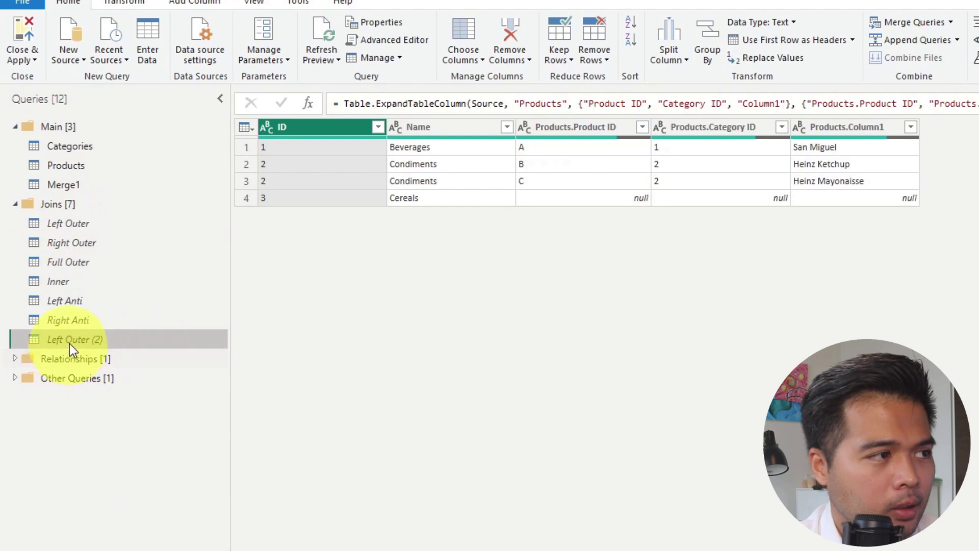
double_click(71, 340)
type("Semi")
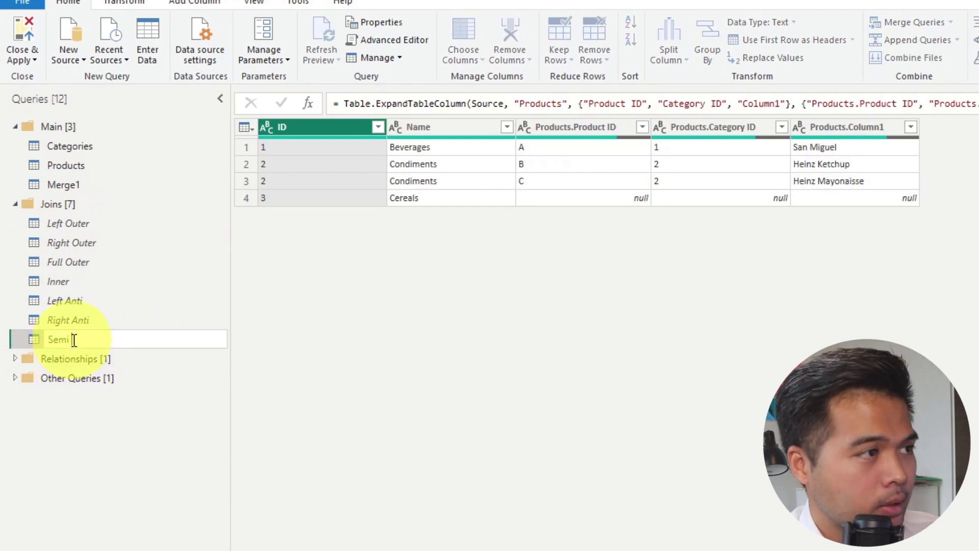
key("BackSpace")
key("BackSpace")
key("BackSpace")
key("BackSpace")
type("L")
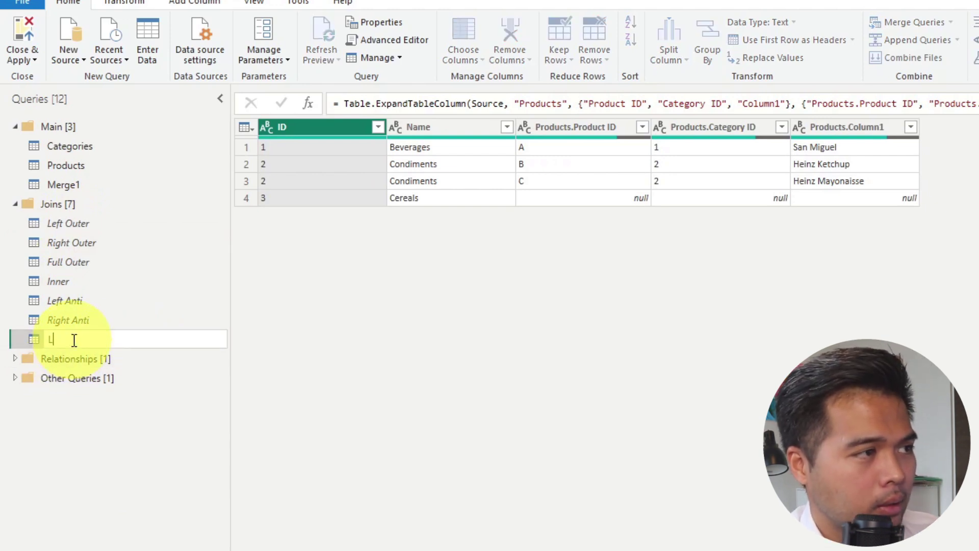
type("eft Semi")
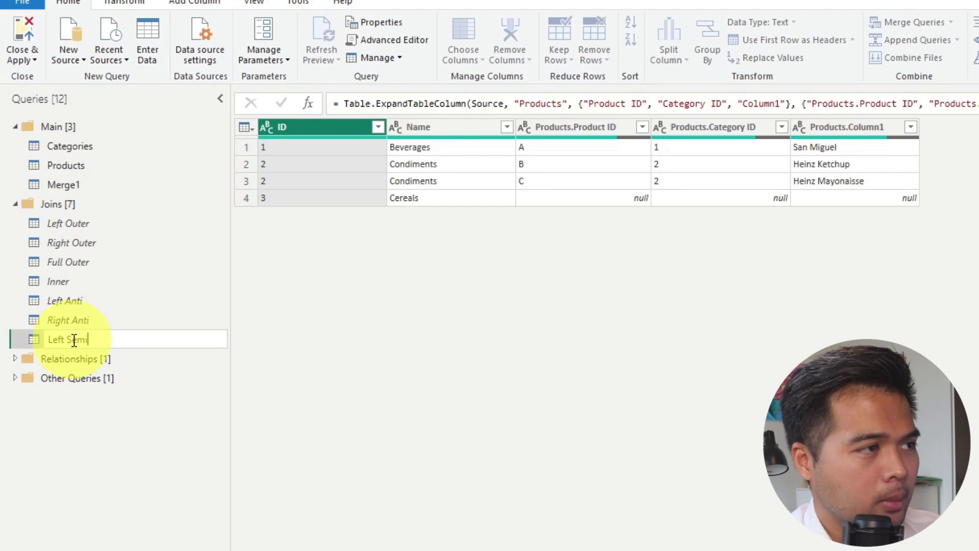
key("Return")
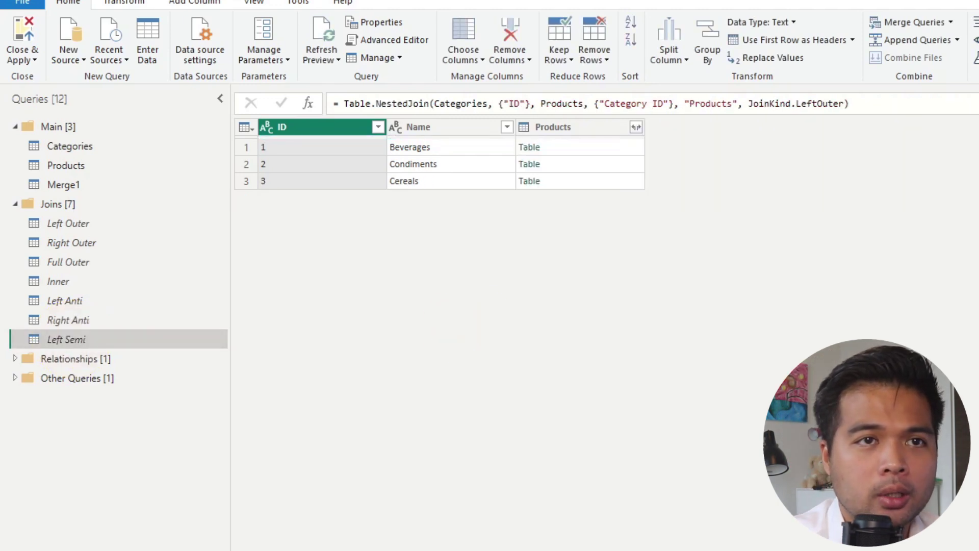
Edit the Source step formula of the Left Semi query to use JoinKind.LeftSemi, and inspect the expanded rows
left_click(843, 105)
left_click(844, 106)
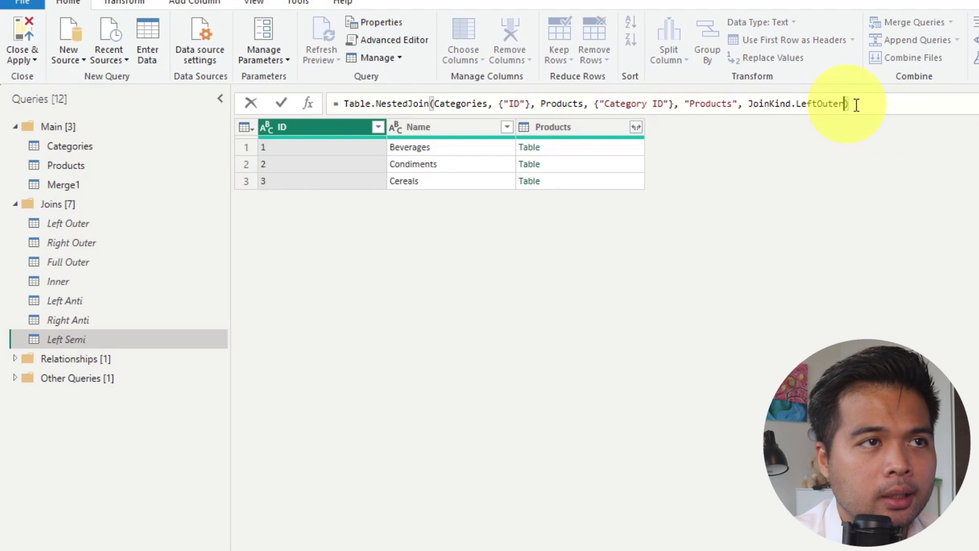
key("BackSpace")
key("BackSpace")
key("BackSpace")
key("BackSpace")
key("BackSpace")
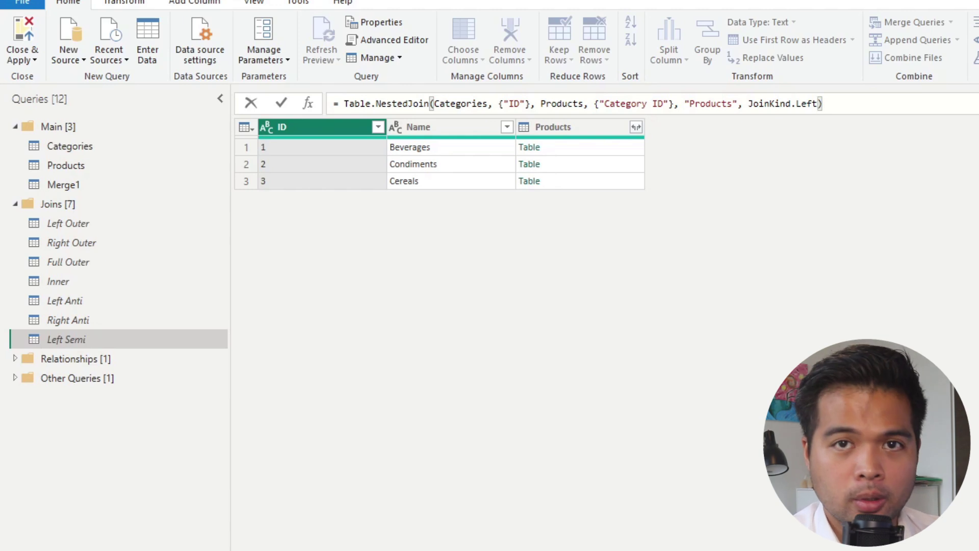
type("Semi")
key("Return")
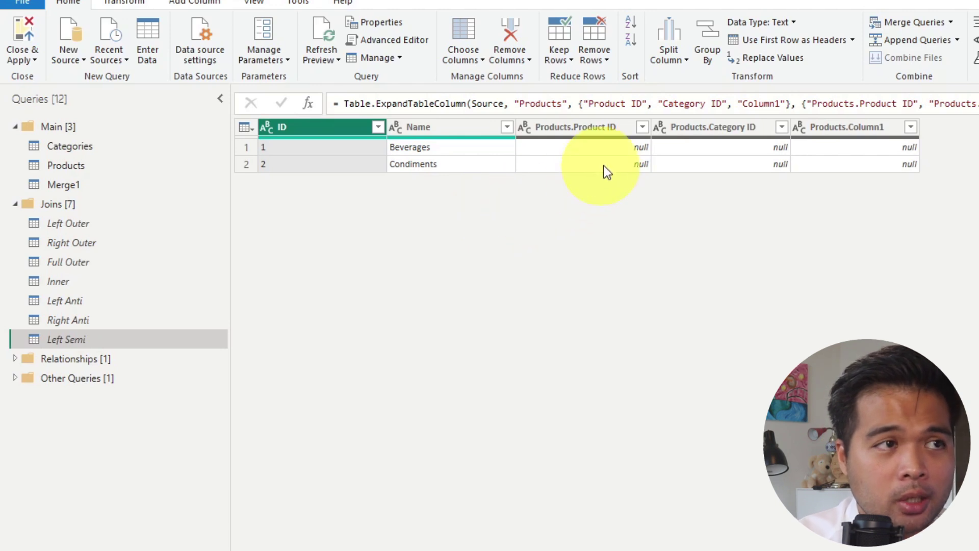
left_click(628, 145)
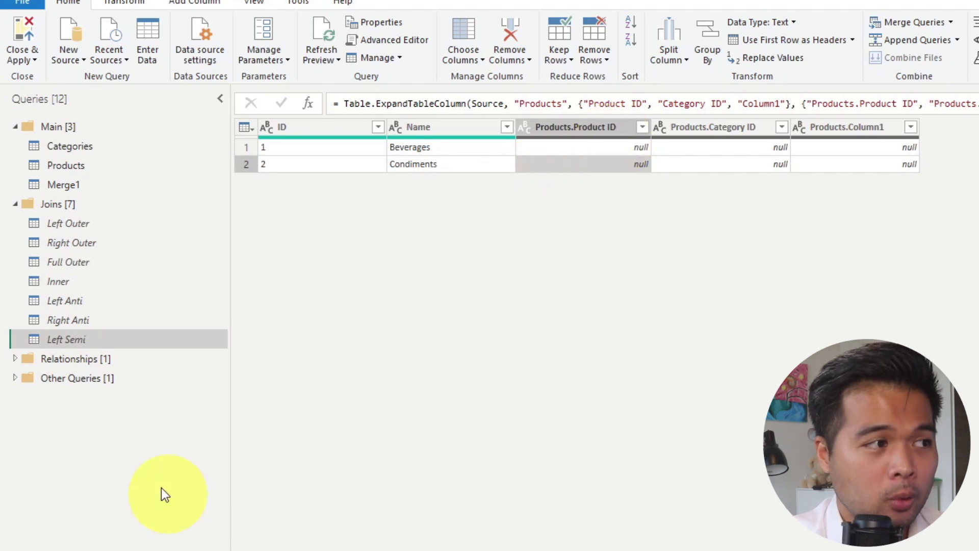
Duplicate the Left Semi query and rename the copy Right Semi
right_click(74, 344)
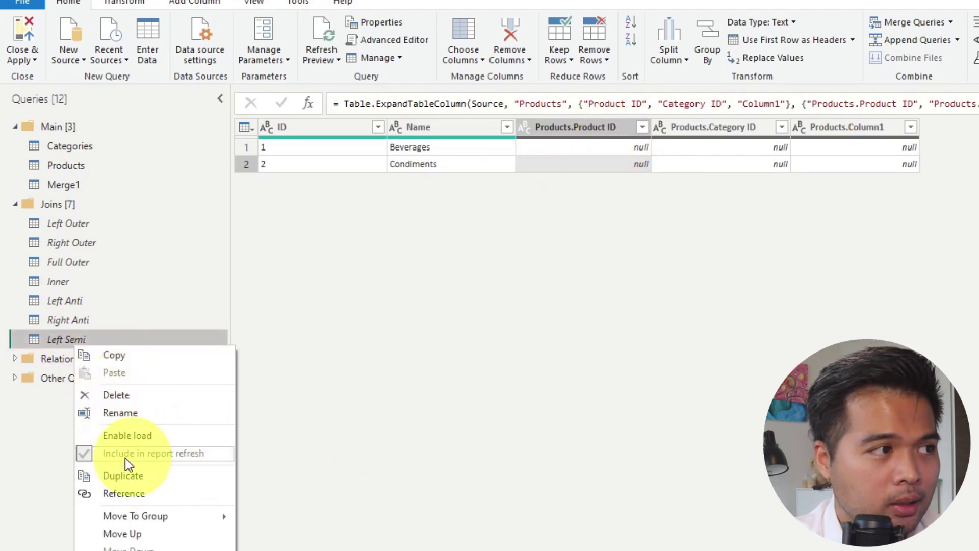
left_click(142, 475)
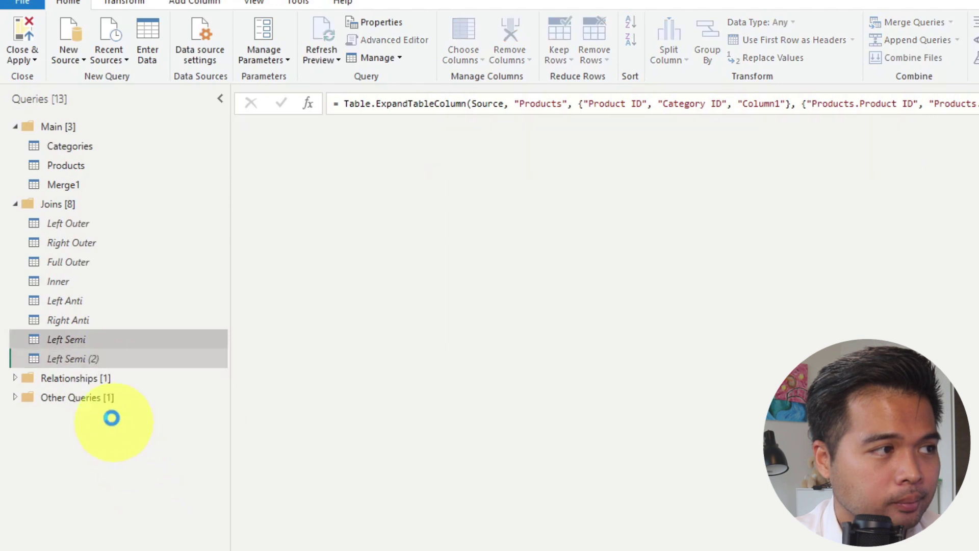
double_click(78, 360)
type("Right Semi")
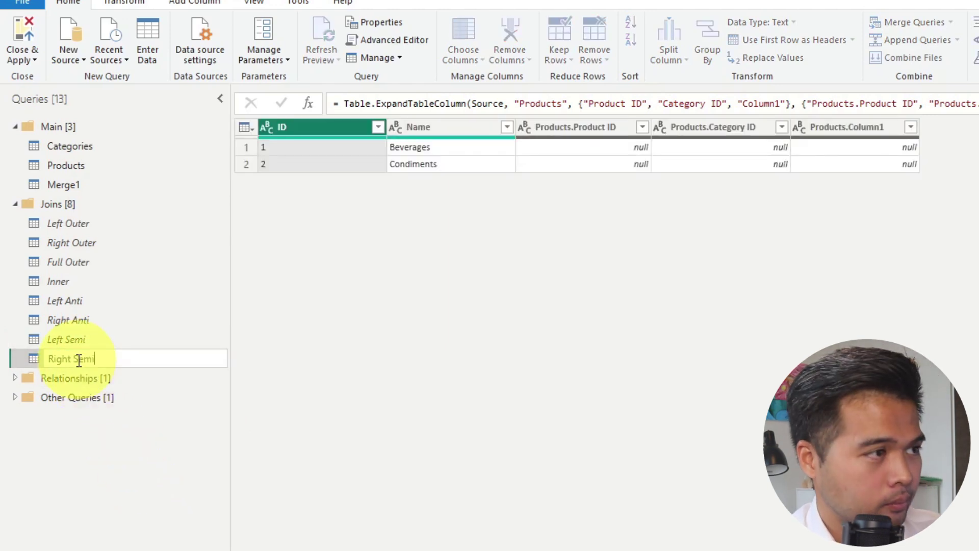
key("Return")
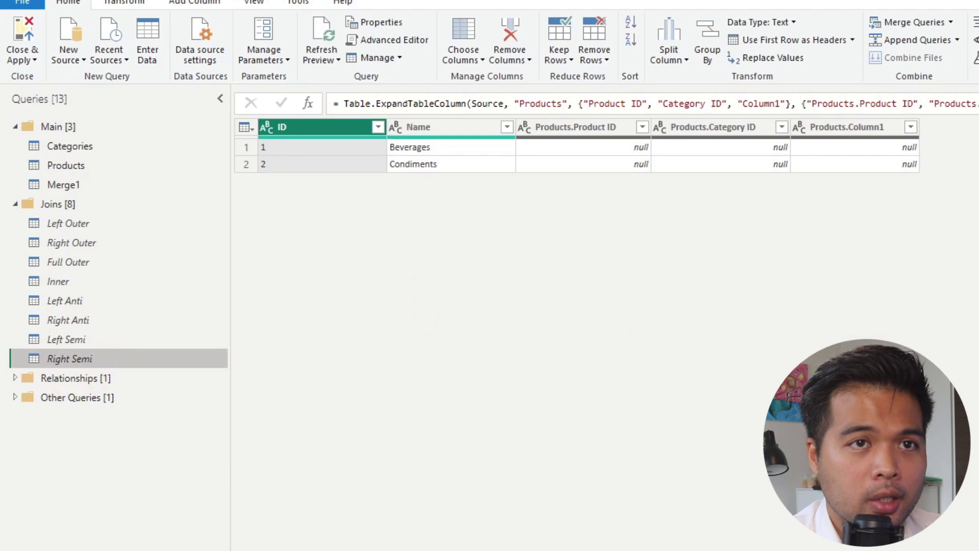
Edit the Source step formula of the Right Semi query to use JoinKind.RightSemi, and display the expanded result
left_click(837, 104)
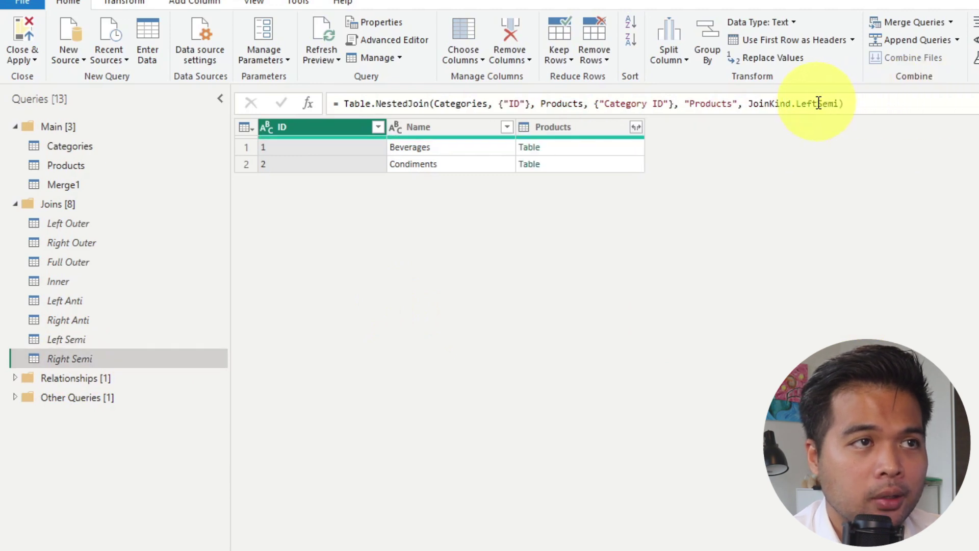
key("BackSpace")
key("BackSpace")
key("BackSpace")
key("BackSpace")
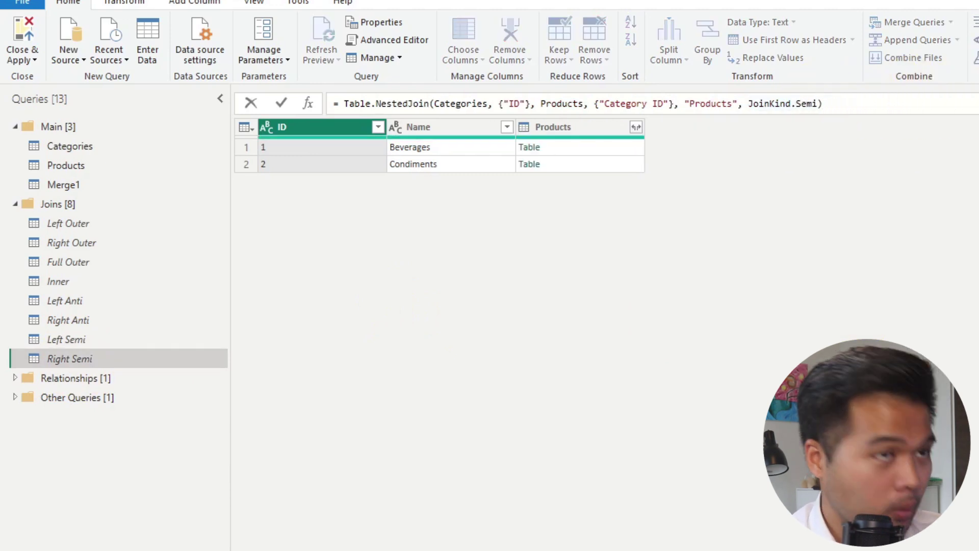
type("Right")
key("Return")
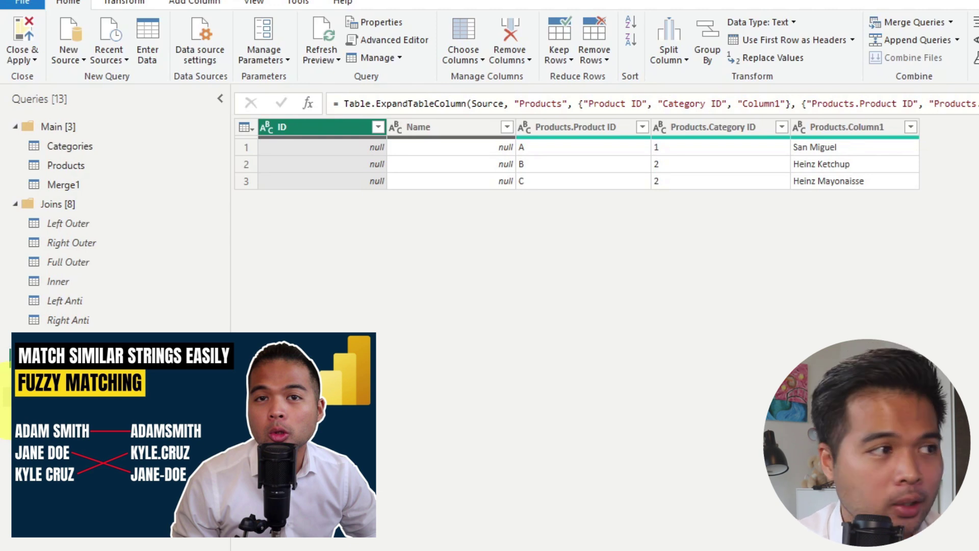
Examine the spelling and letter case of the category names in the Categories Fuzzy query under Other Queries
left_click(16, 397)
left_click(57, 417)
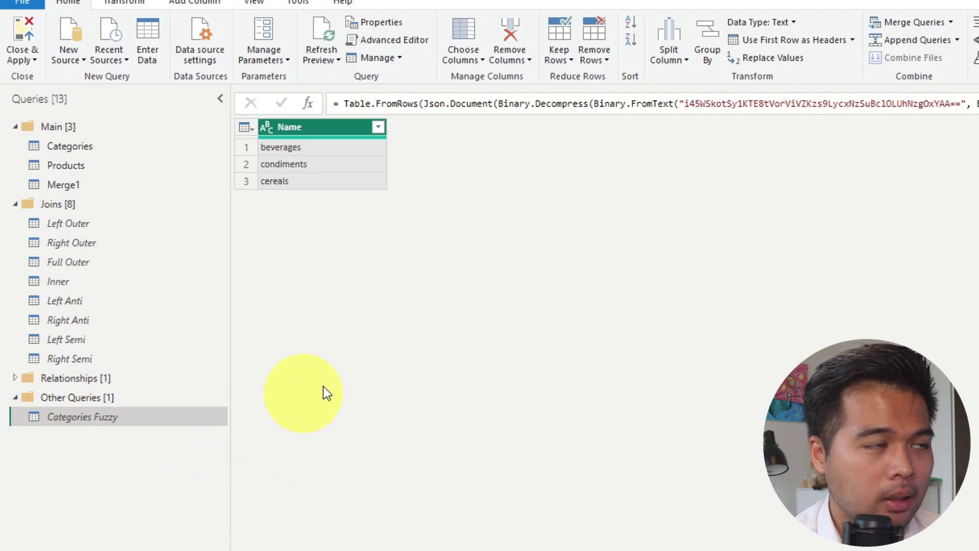
left_click(329, 148)
left_click(332, 163)
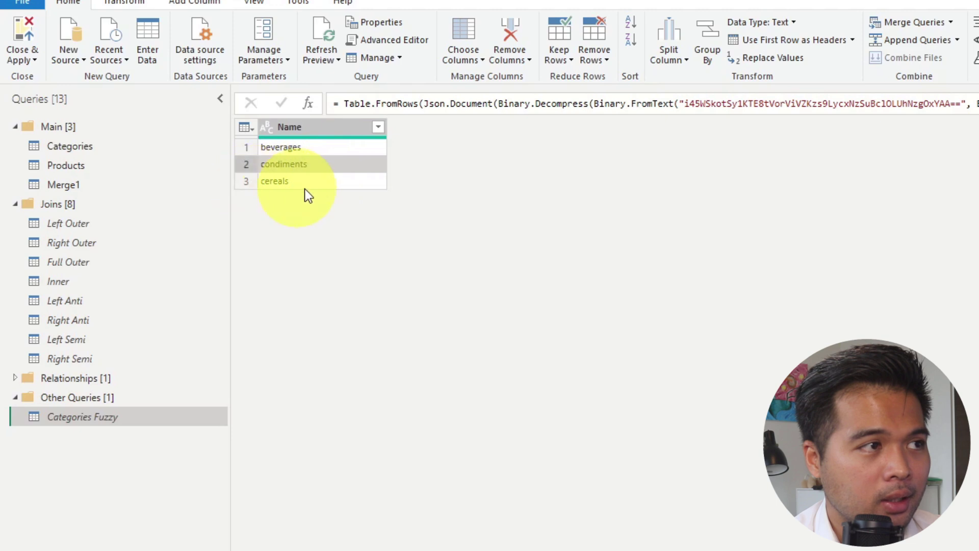
left_click(321, 183)
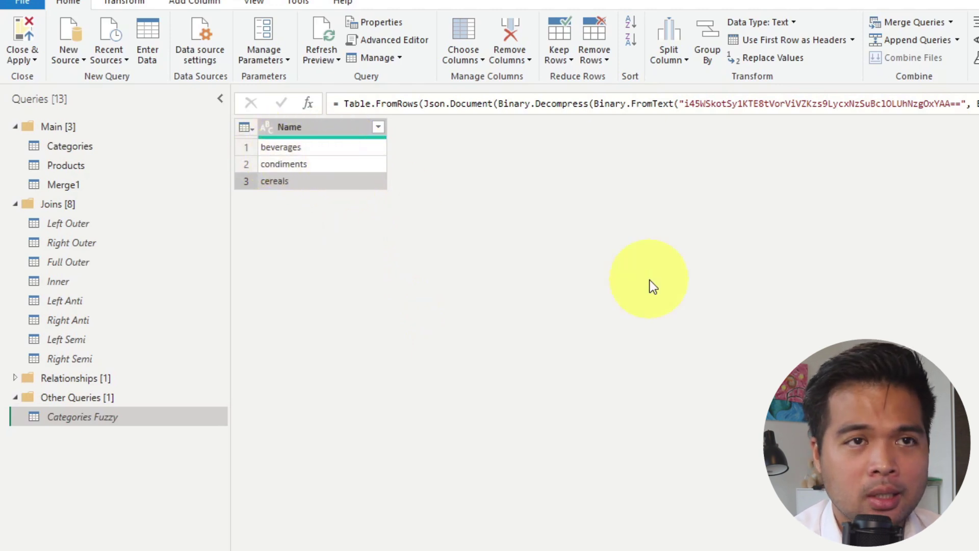
Merge Categories Fuzzy with Categories on Name using a Left Outer join without fuzzy matching, and expand ID and Name with the original name as prefix
left_click(891, 23)
left_click(286, 252)
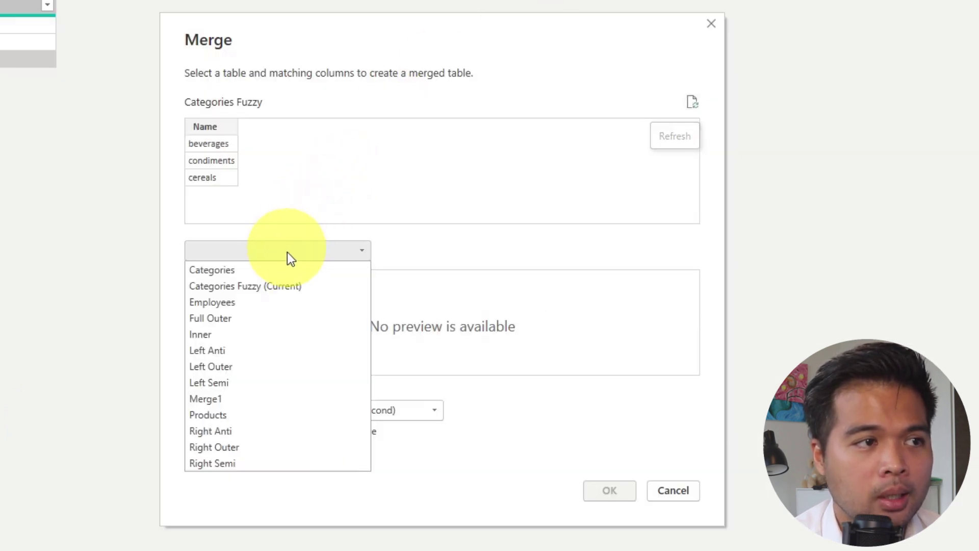
left_click(286, 269)
left_click(237, 297)
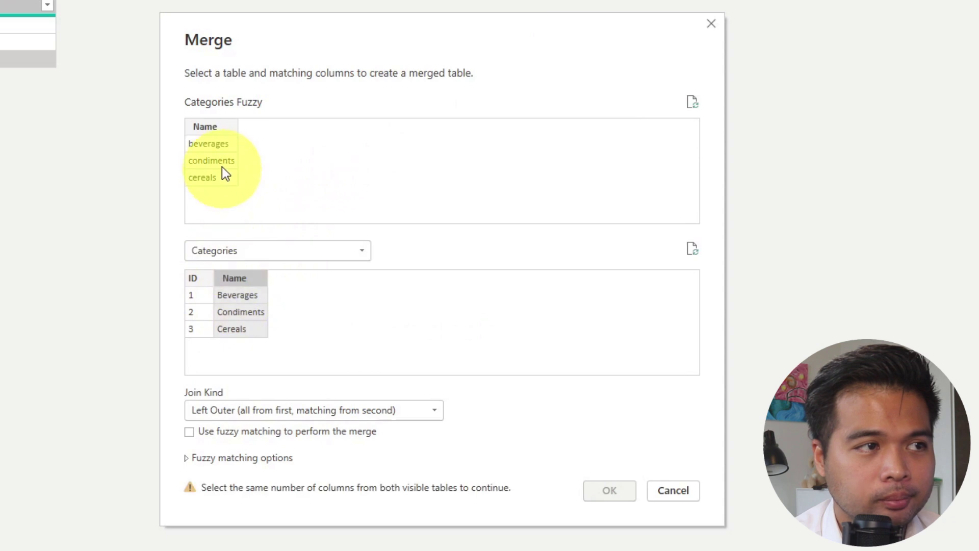
left_click(222, 166)
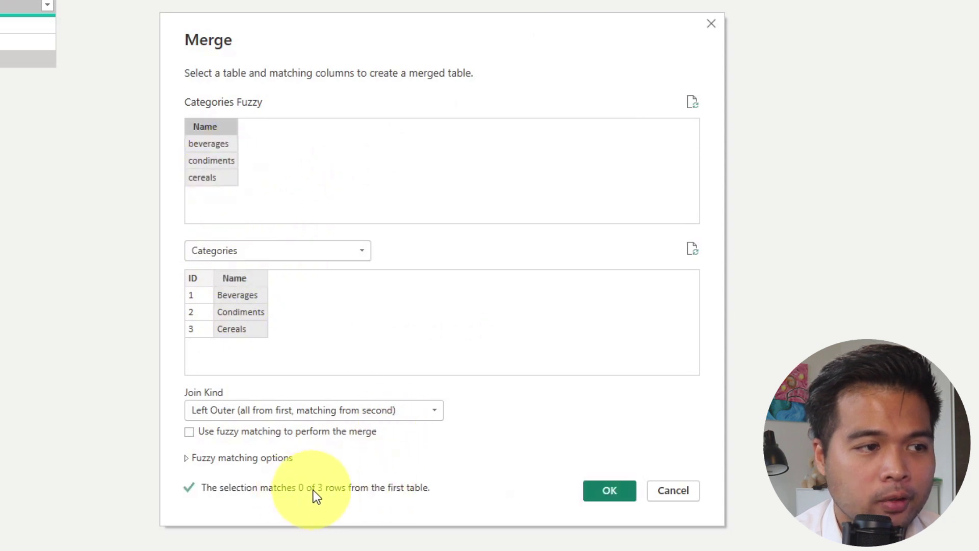
left_click(597, 489)
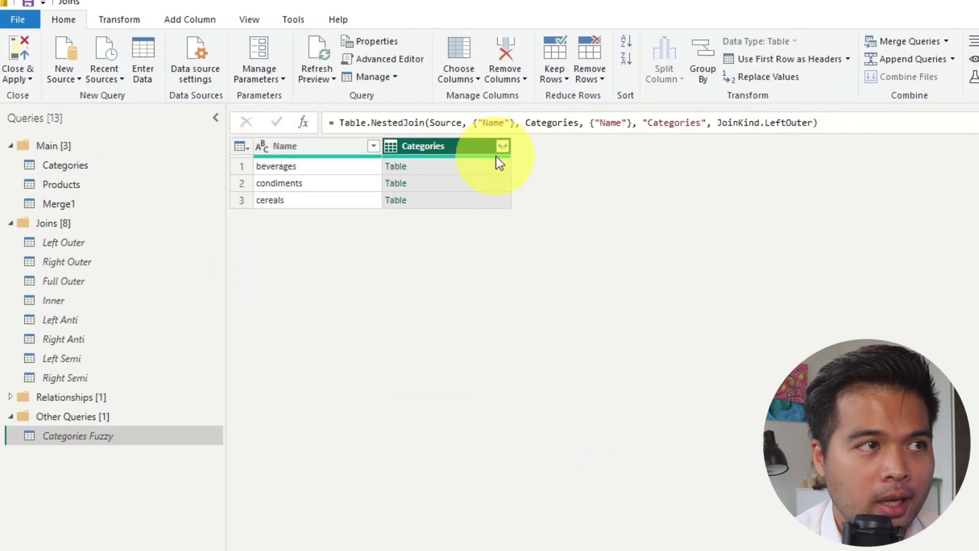
left_click(502, 146)
left_click(411, 328)
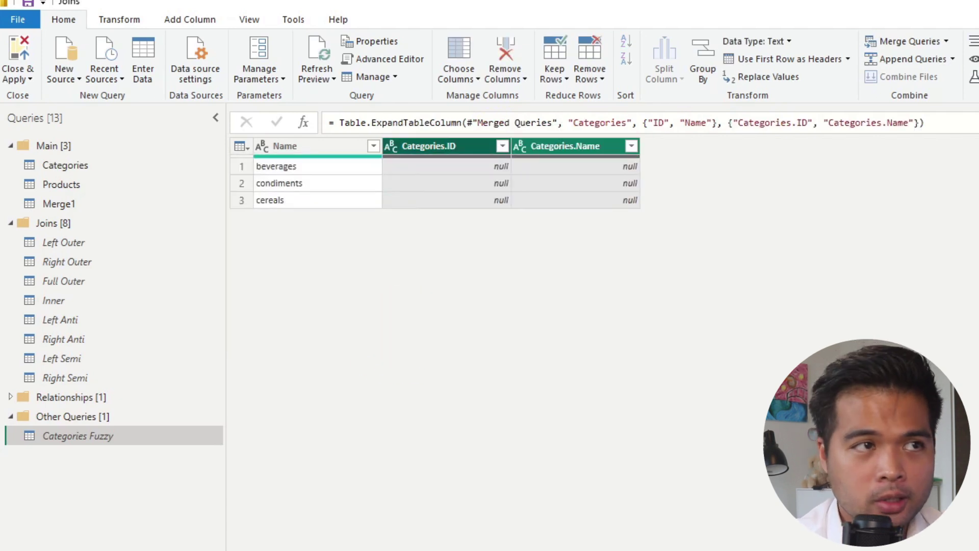
Enable fuzzy matching for the Categories Fuzzy merge with Categories, ignoring case and matching by combining text parts
key("ctrl+z")
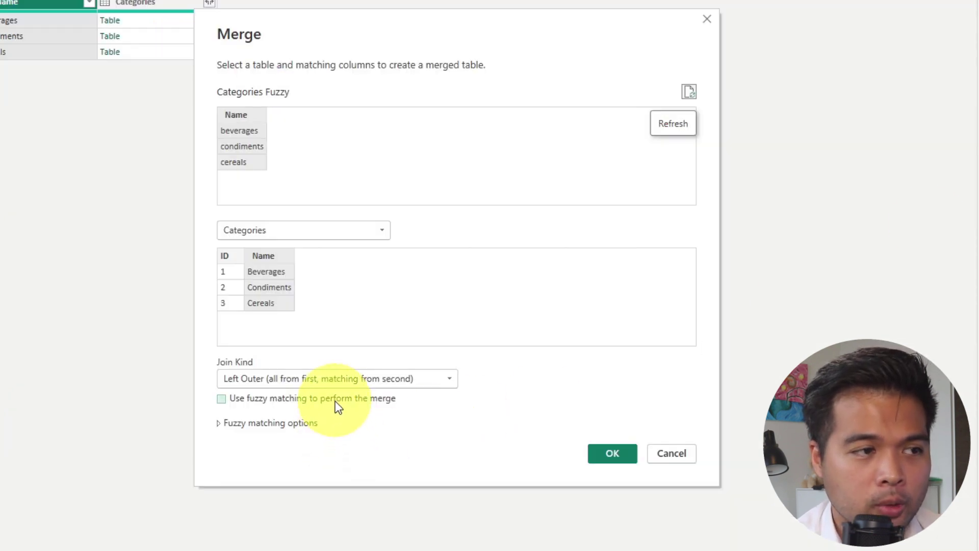
left_click(336, 404)
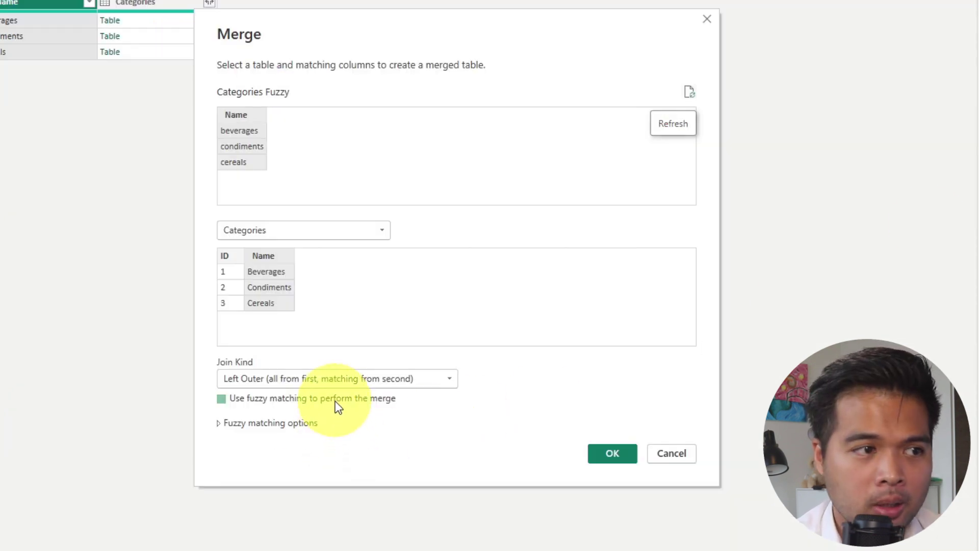
left_click(304, 426)
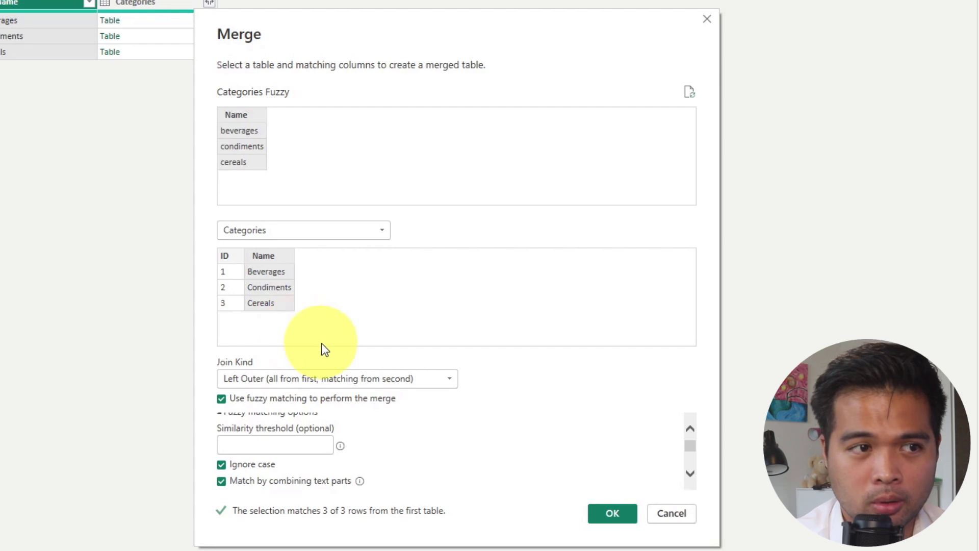
left_click(607, 514)
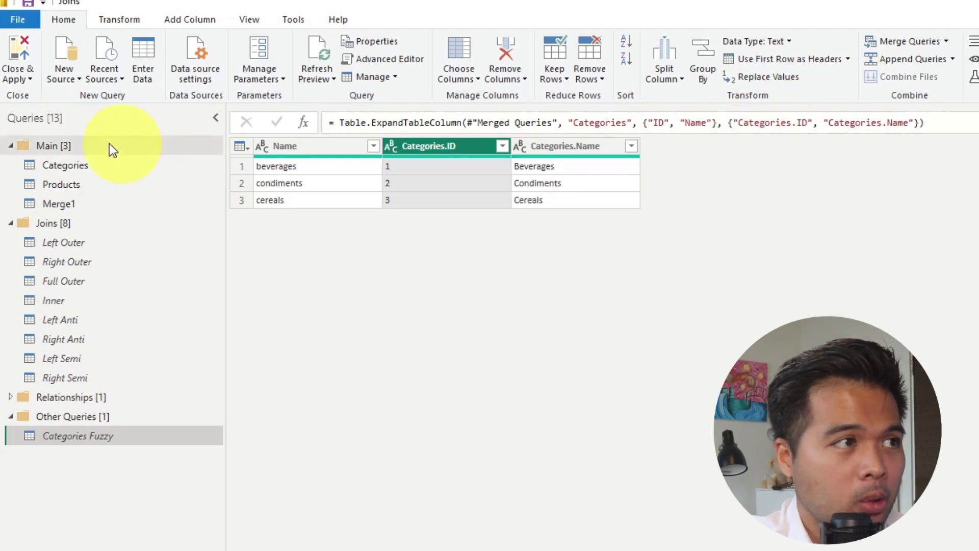
Close and apply the query changes, and add a new model layout containing the Categories and Products tables
left_click(25, 52)
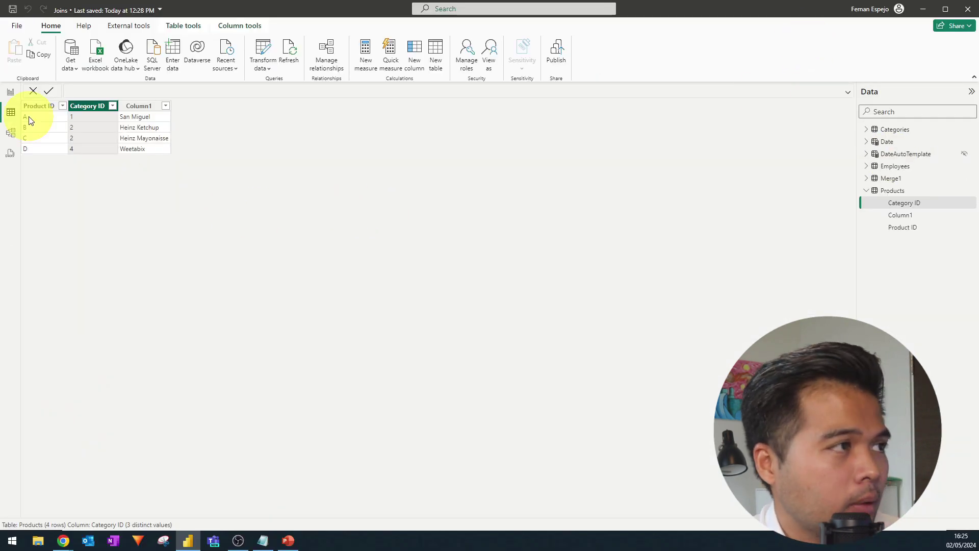
left_click(8, 134)
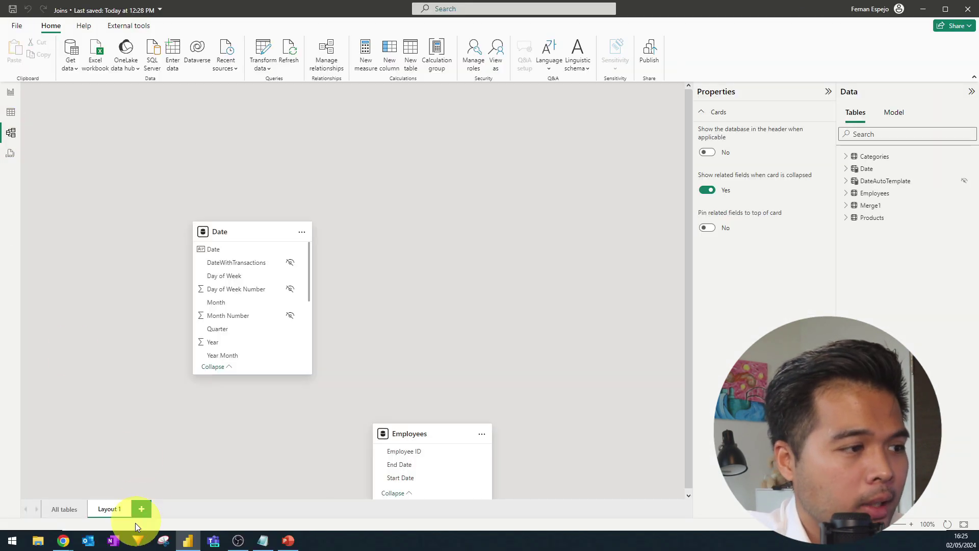
left_click(142, 507)
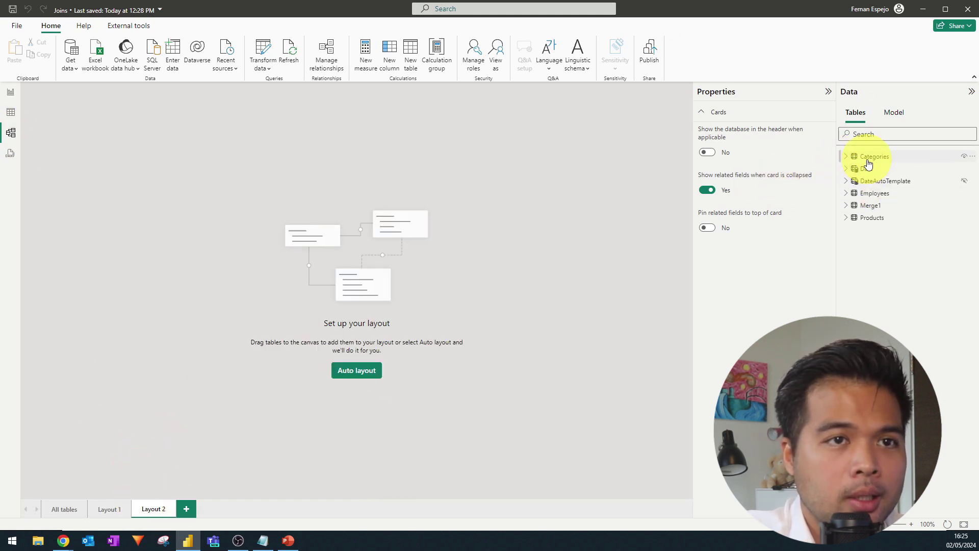
left_click_drag(865, 158, 424, 194)
left_click_drag(858, 219, 538, 267)
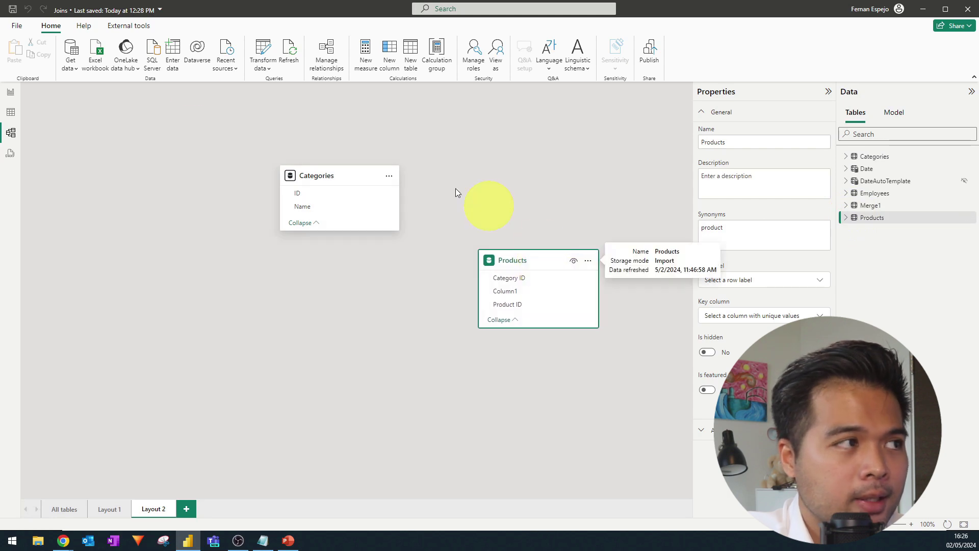
Build a table visual on the report page with Name from Categories and Column1 from Products
left_click(11, 97)
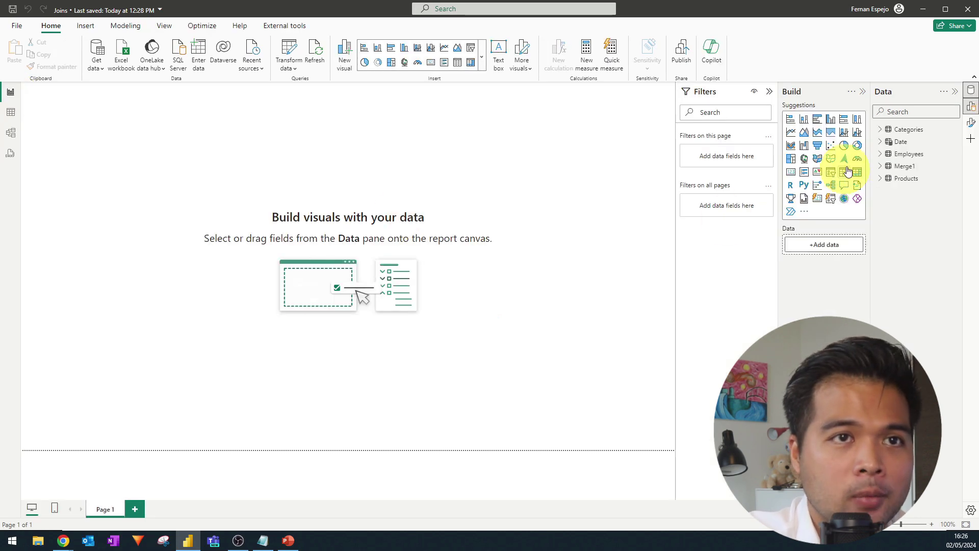
left_click(883, 130)
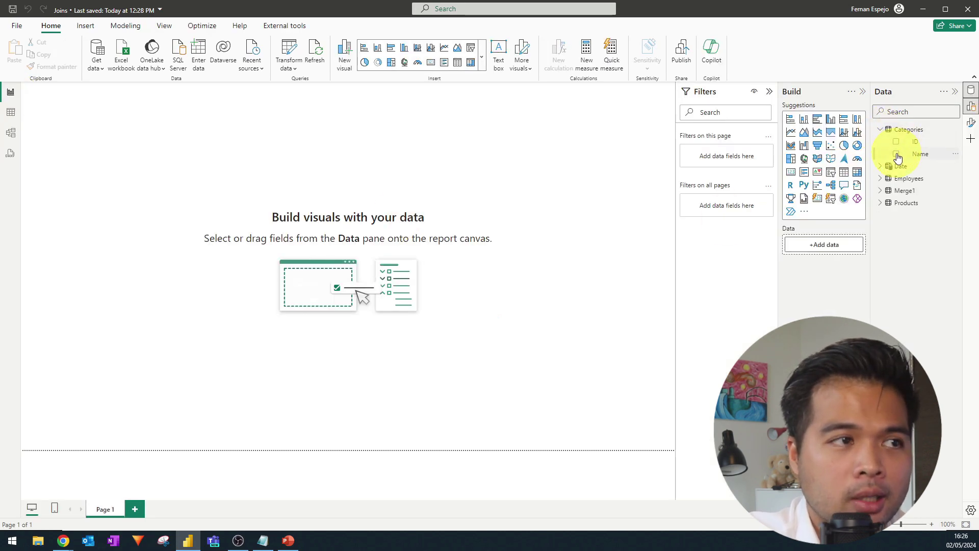
left_click(896, 154)
left_click_drag(179, 196, 458, 283)
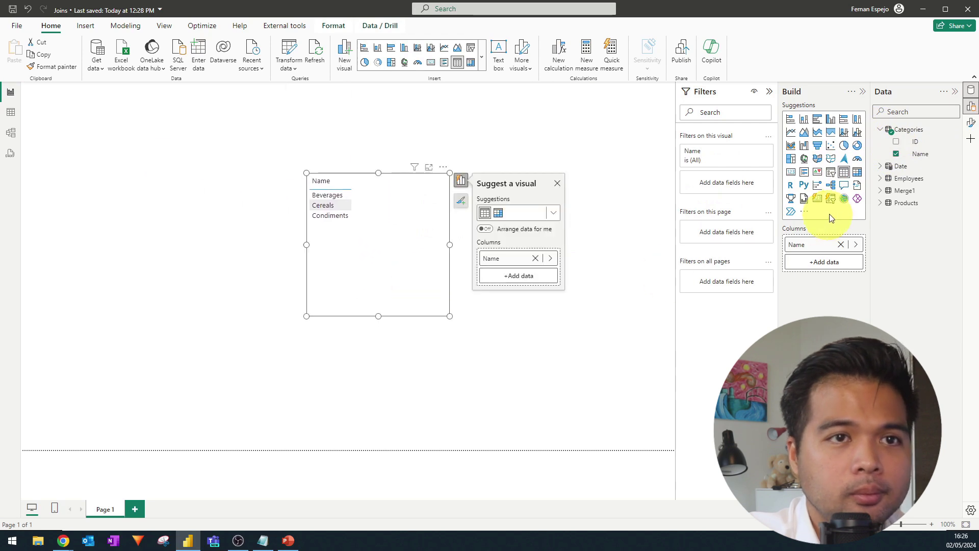
left_click(846, 186)
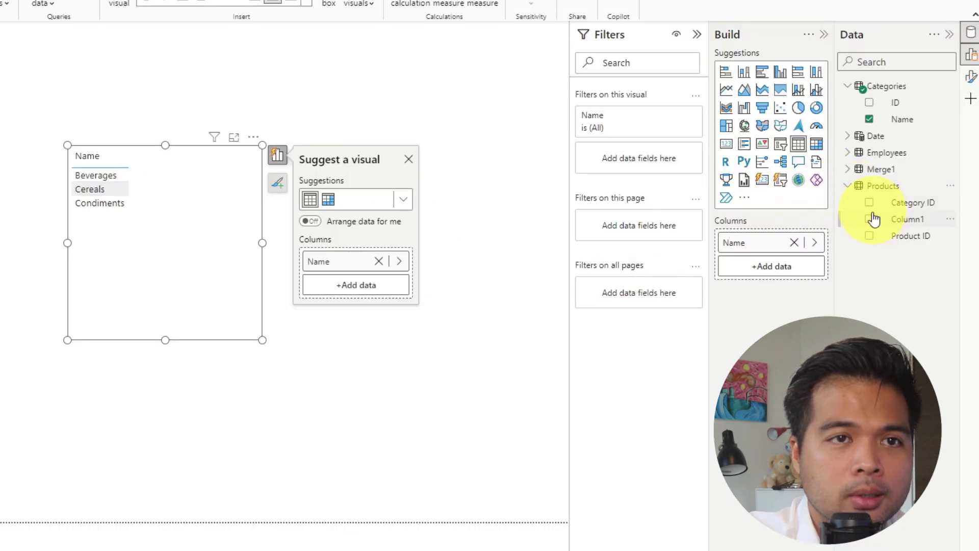
left_click(869, 220)
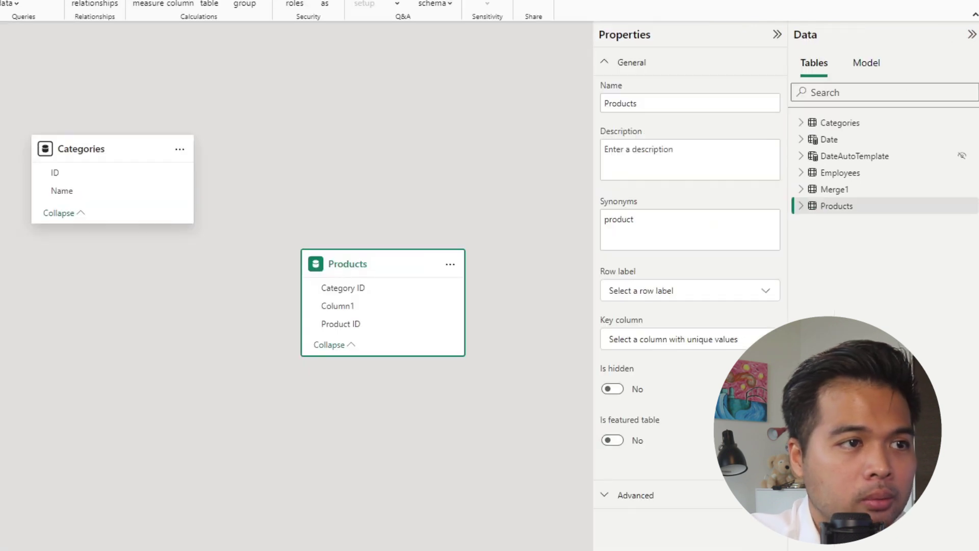
Relate ID in Categories to Category ID in Products in the model, and reposition the table visual on the report page
mouse_move(355, 259)
left_click_drag(355, 259, 249, 266)
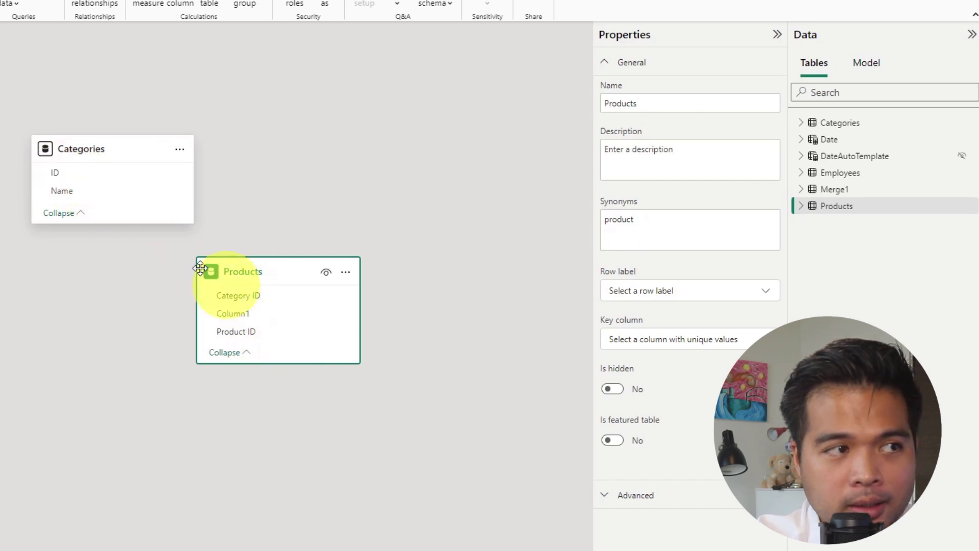
left_click_drag(87, 179, 347, 292)
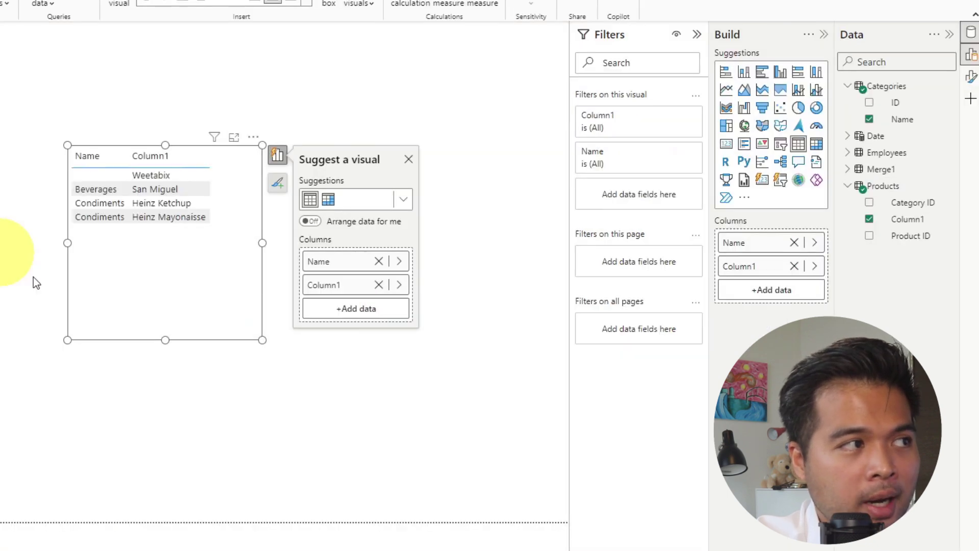
left_click_drag(148, 308, 426, 299)
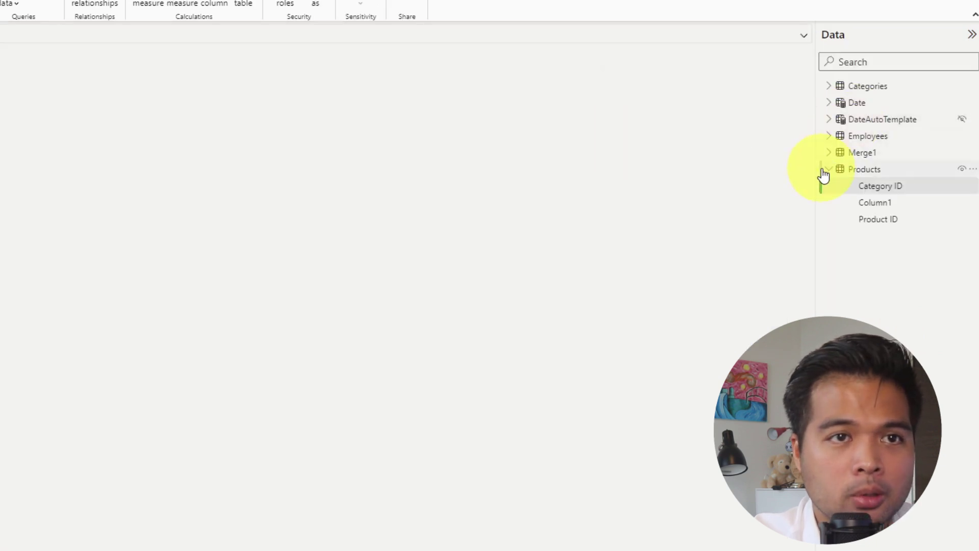
View the data of the Date and Employees tables, and delete the Name and Column1 table visual from the report page
left_click(849, 171)
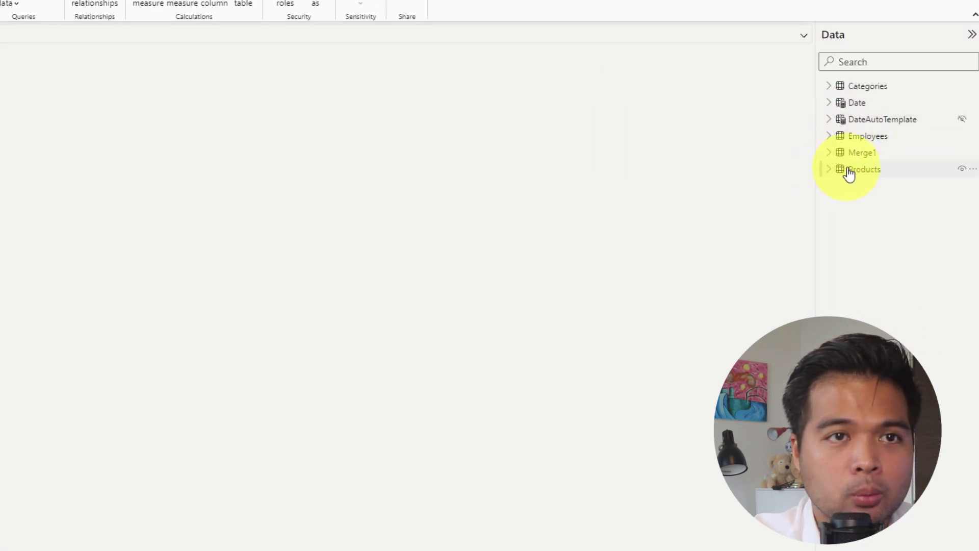
left_click(863, 105)
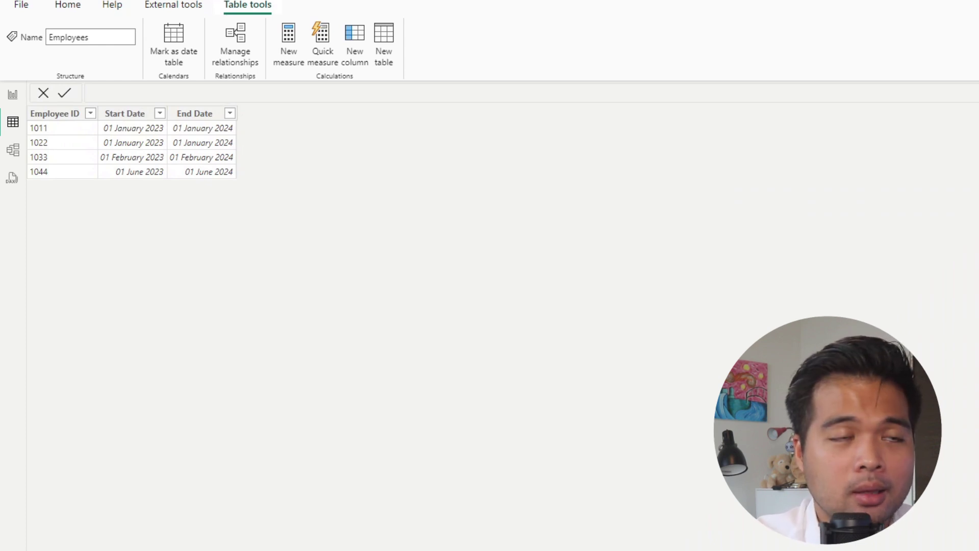
left_click(13, 94)
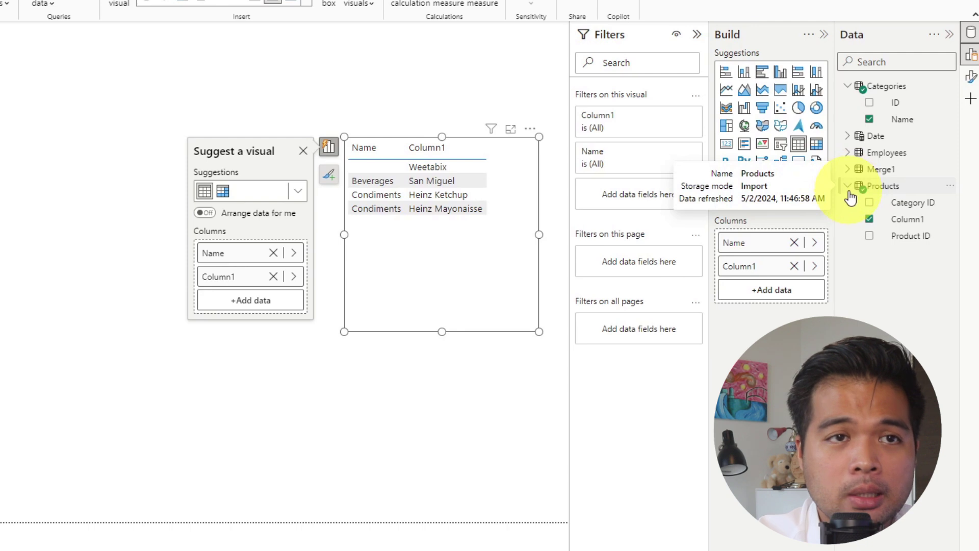
left_click(847, 187)
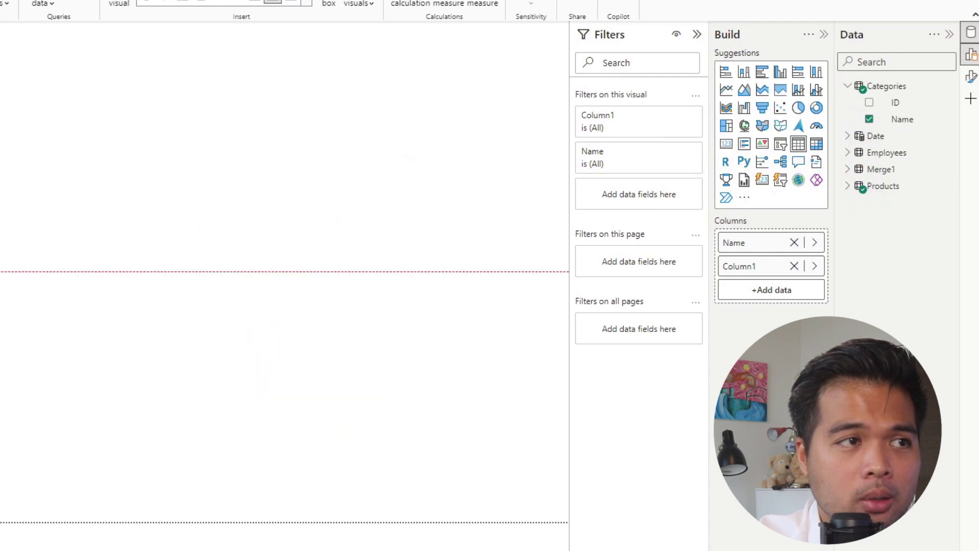
key("Delete")
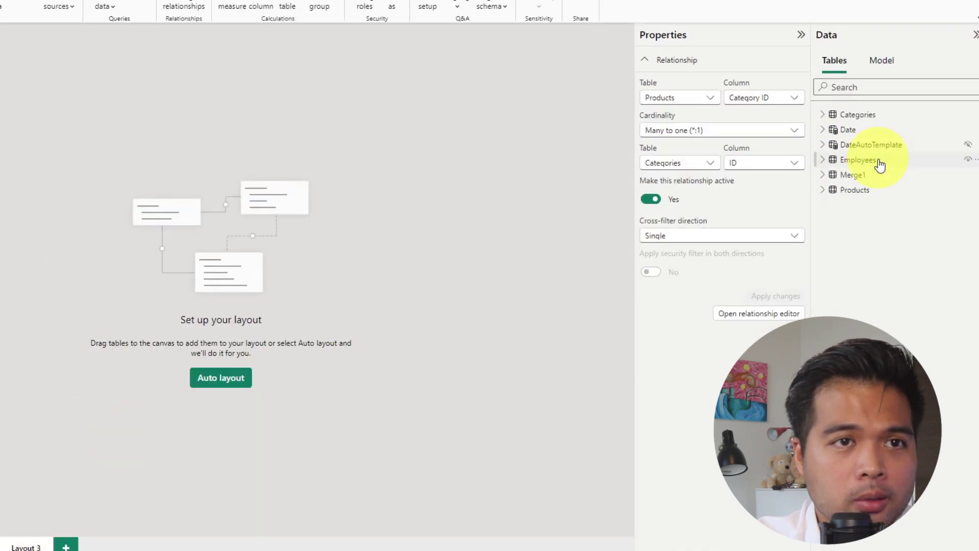
Place the Employees and Date tables on the empty Layout 3 and relate the Date column to Start Date in Employees
left_click_drag(866, 160, 317, 239)
left_click_drag(848, 129, 133, 177)
left_click_drag(307, 234, 348, 162)
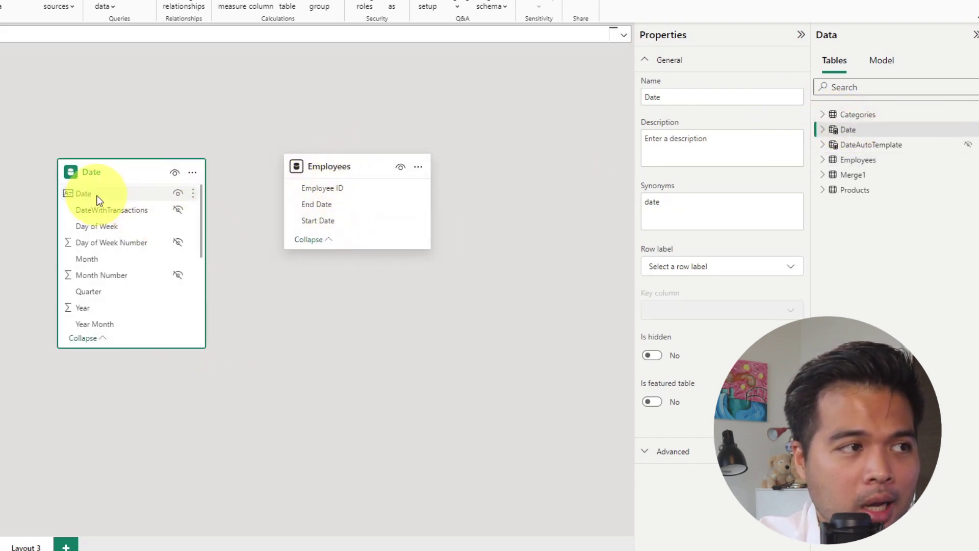
left_click_drag(90, 195, 324, 225)
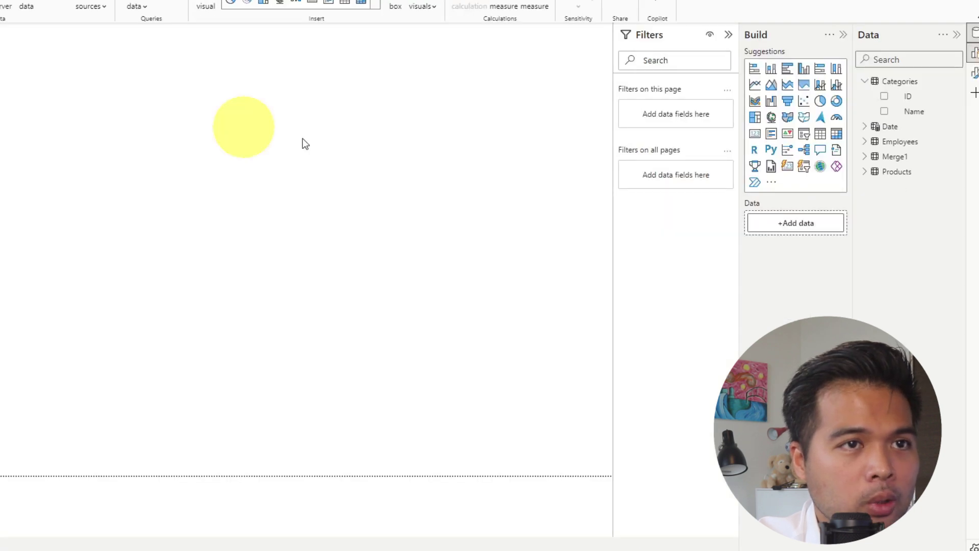
Build a table visual on the report page with Year Month from Date and Employee ID from Employees
left_click(868, 126)
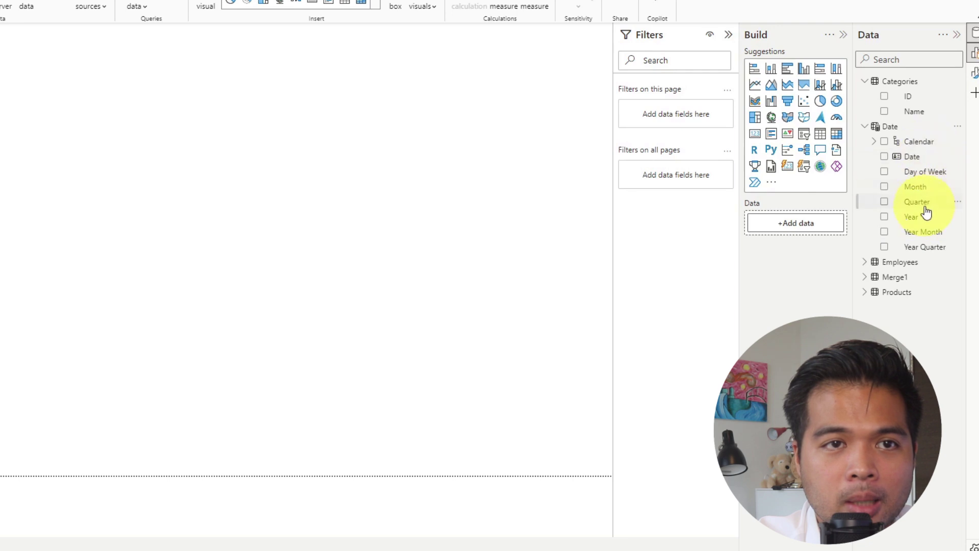
left_click_drag(921, 232, 486, 170)
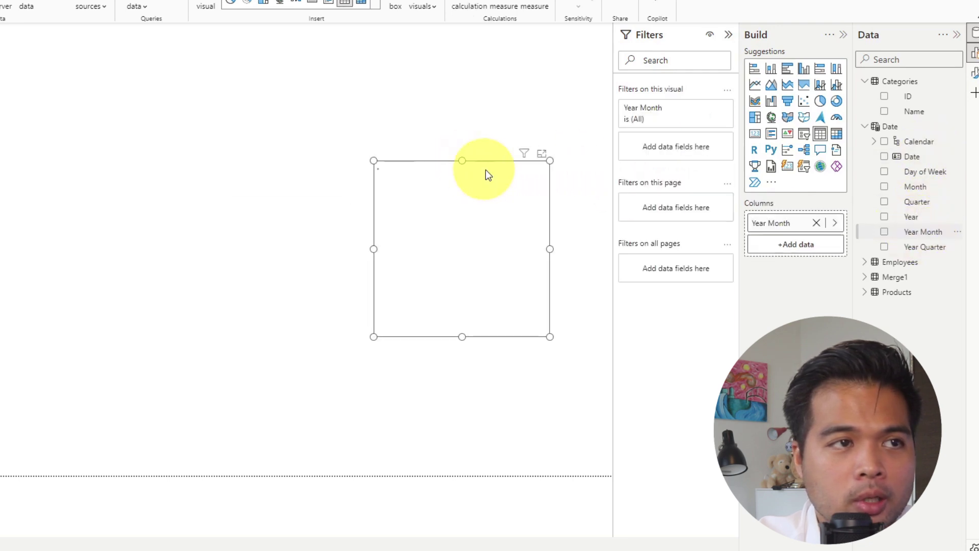
left_click(506, 162)
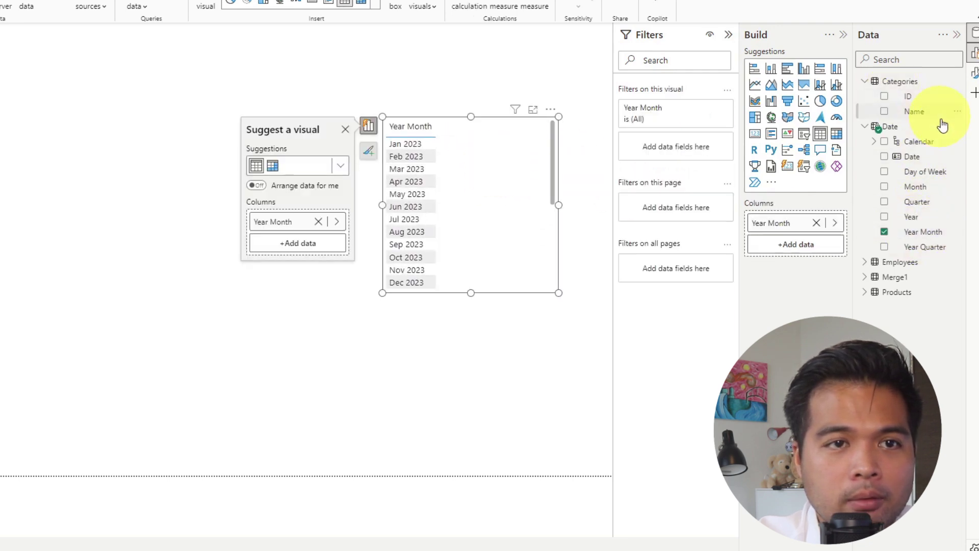
left_click(865, 262)
left_click_drag(914, 278, 542, 216)
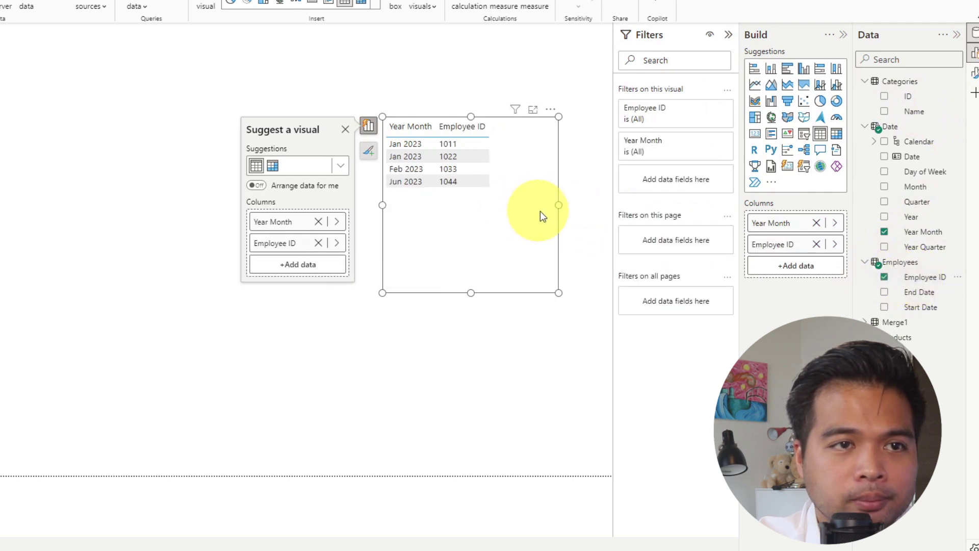
Summarize Employee ID as a count in the Year Month table visual, and shift the visual slightly on the page
left_click(834, 245)
left_click(875, 277)
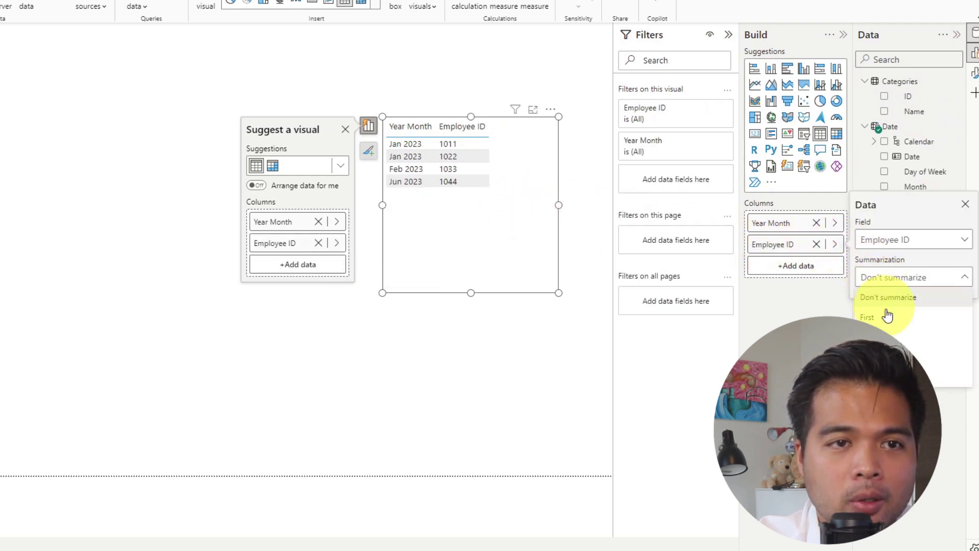
left_click(890, 377)
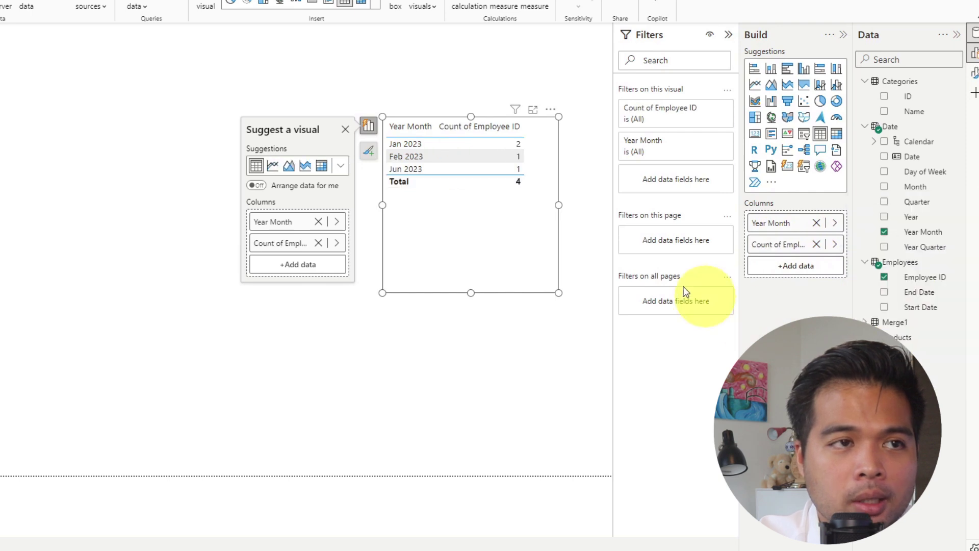
left_click_drag(549, 240, 582, 239)
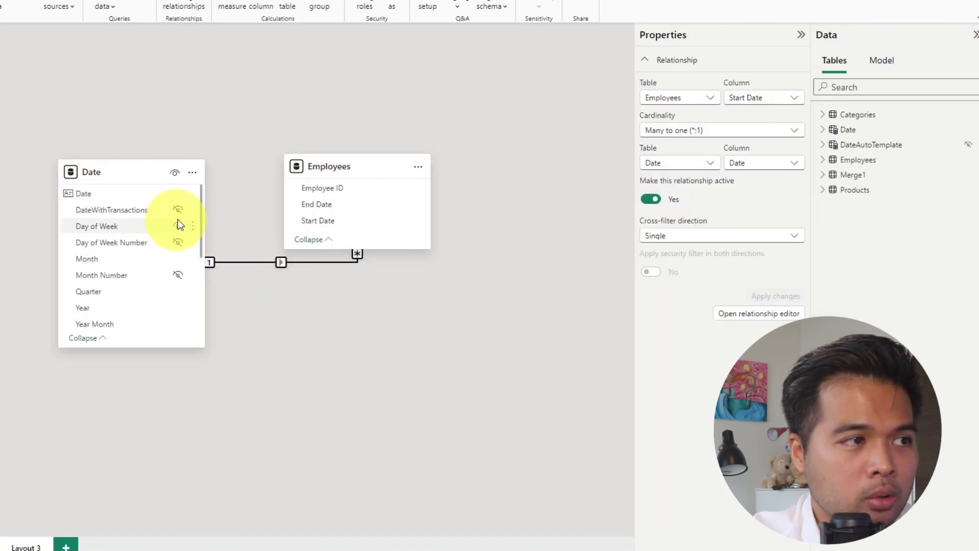
Add a second relationship from the Date column to End Date in Employees, and move the Employees card above the Date card
left_click_drag(103, 197, 374, 206)
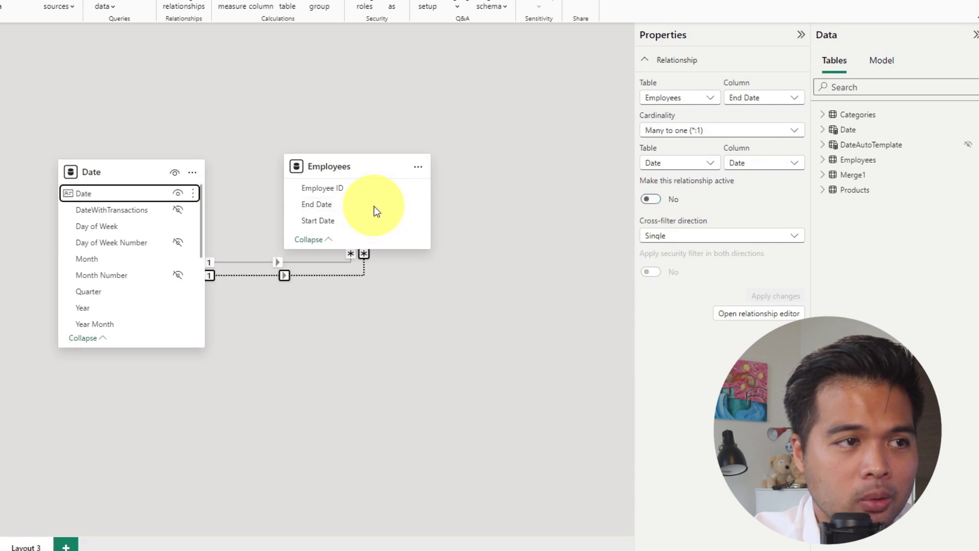
left_click_drag(393, 165, 402, 81)
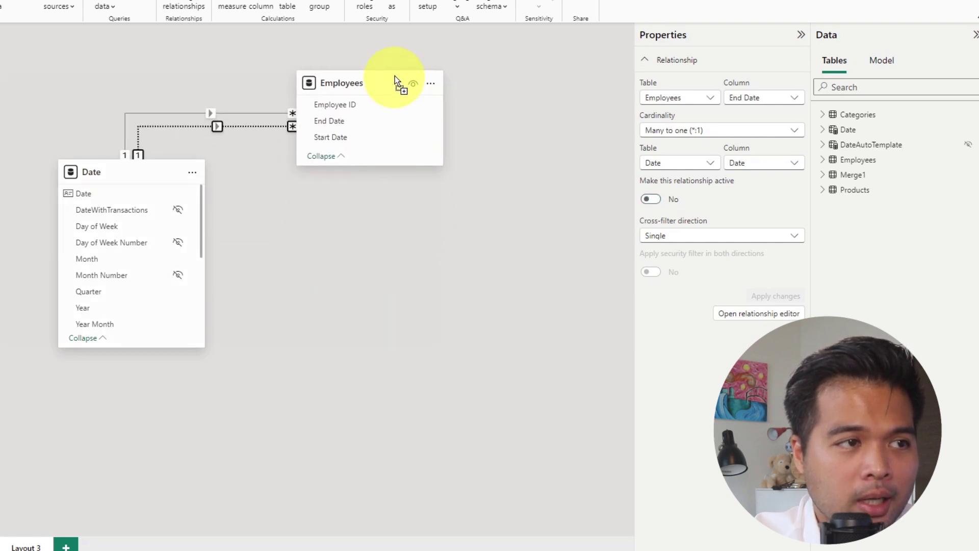
left_click(261, 138)
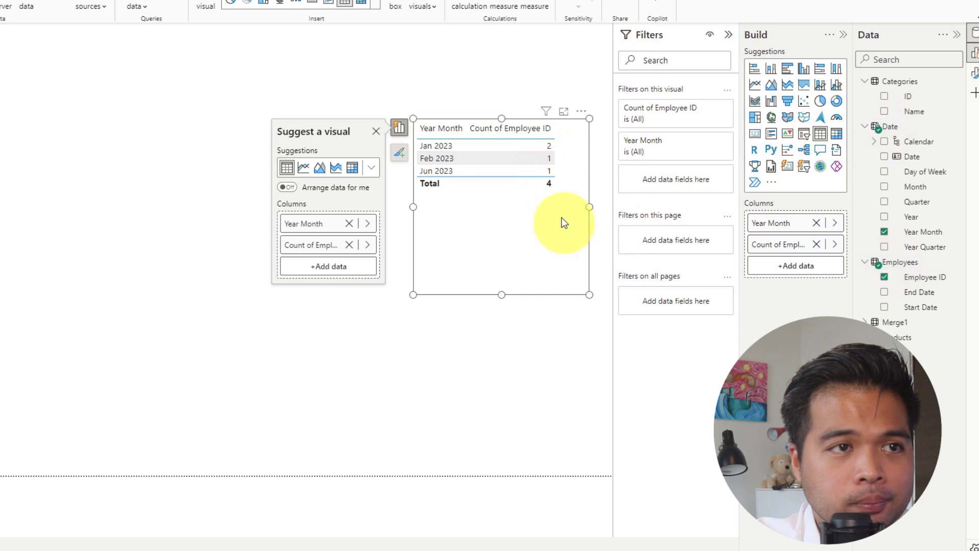
Create a new measure named Leavers in the Employees table and start its formula with a multi-line CALCULATE function
right_click(868, 267)
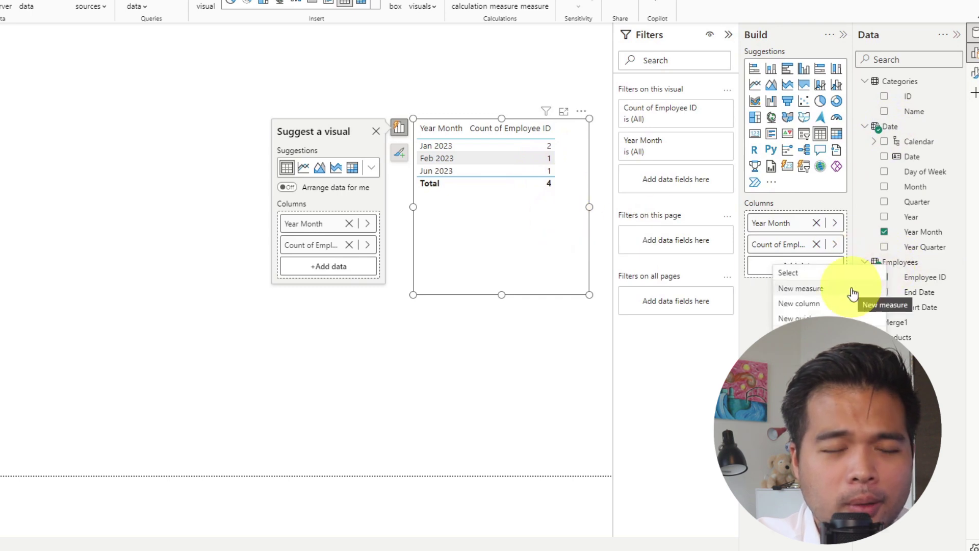
key("Escape")
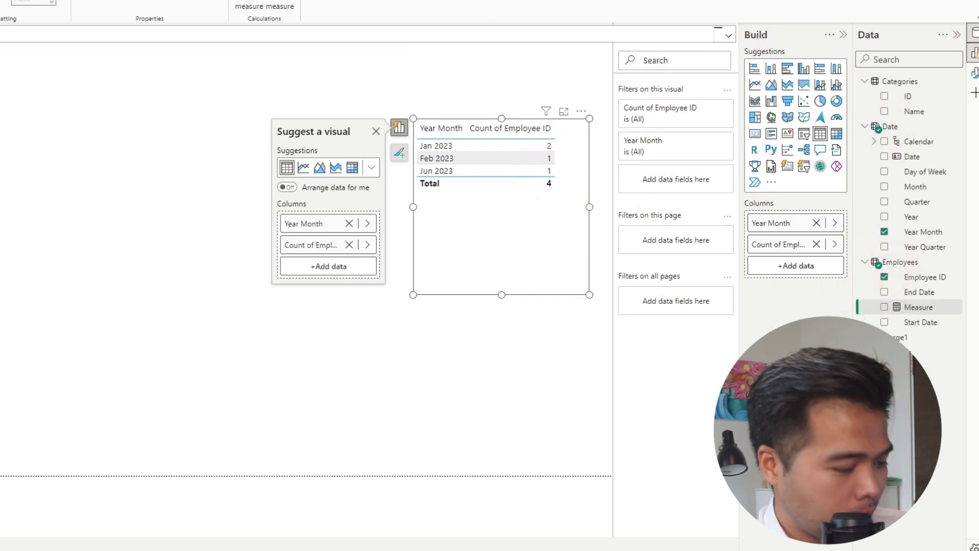
type("Leavers =")
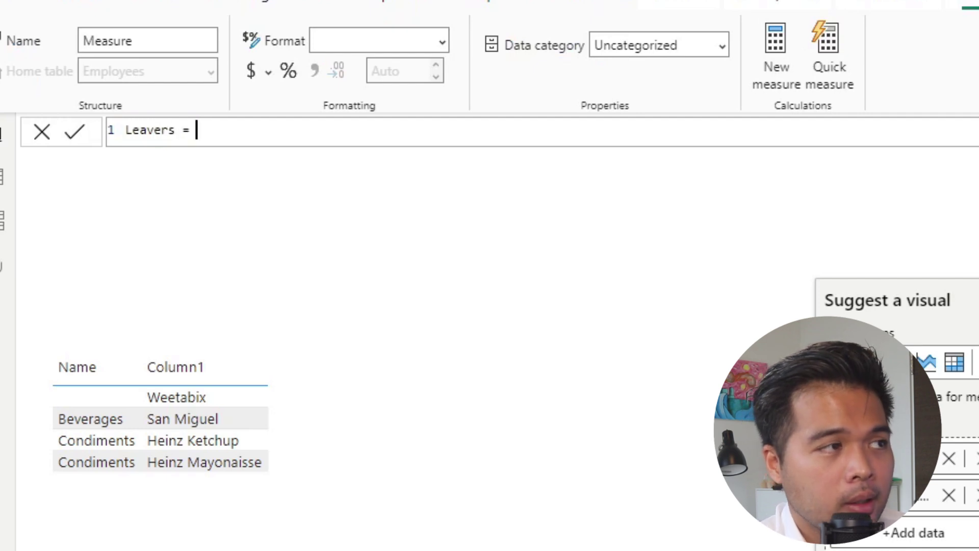
key("Return")
key("BackSpace")
type("CALCULATE(")
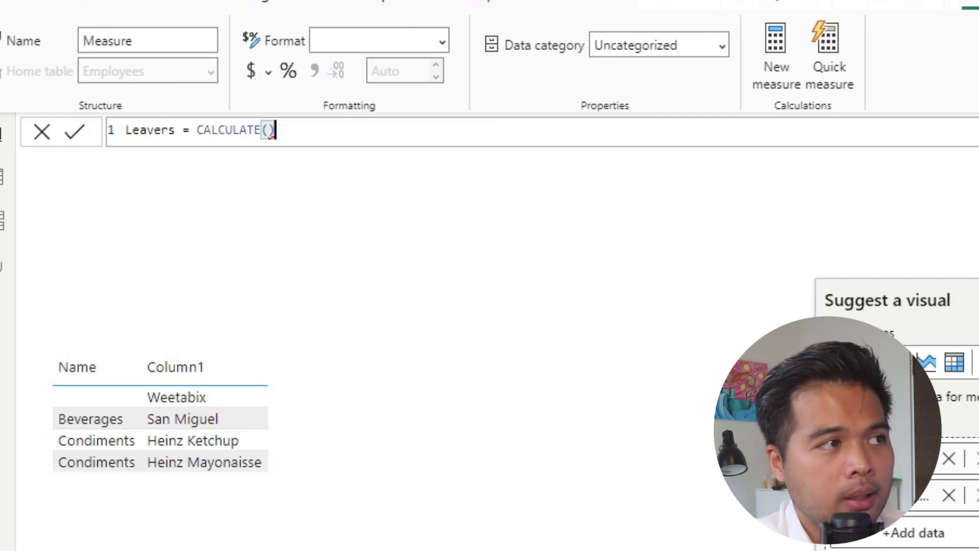
key("shift+Return")
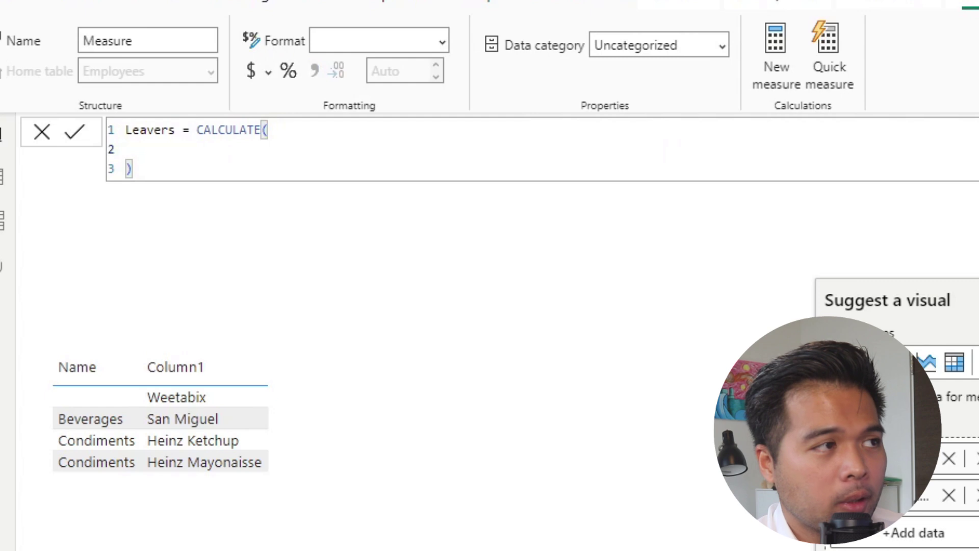
Enter COUNT(Employees[Employee ID]) as the expression inside CALCULATE and start a new line below it
type("COUNT(")
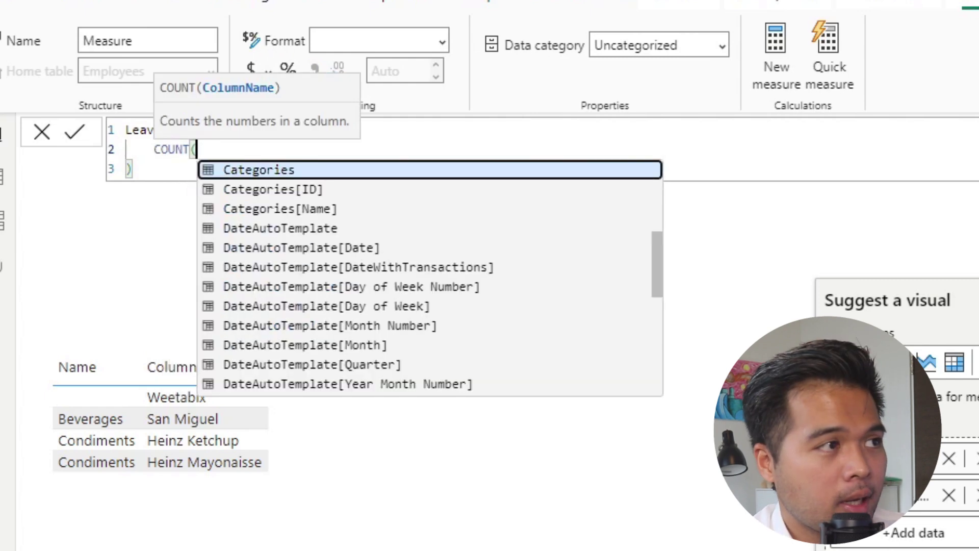
type("Emplo")
key("Down")
key("Up")
key("Down")
key("Tab")
type(")")
key("shift+Return")
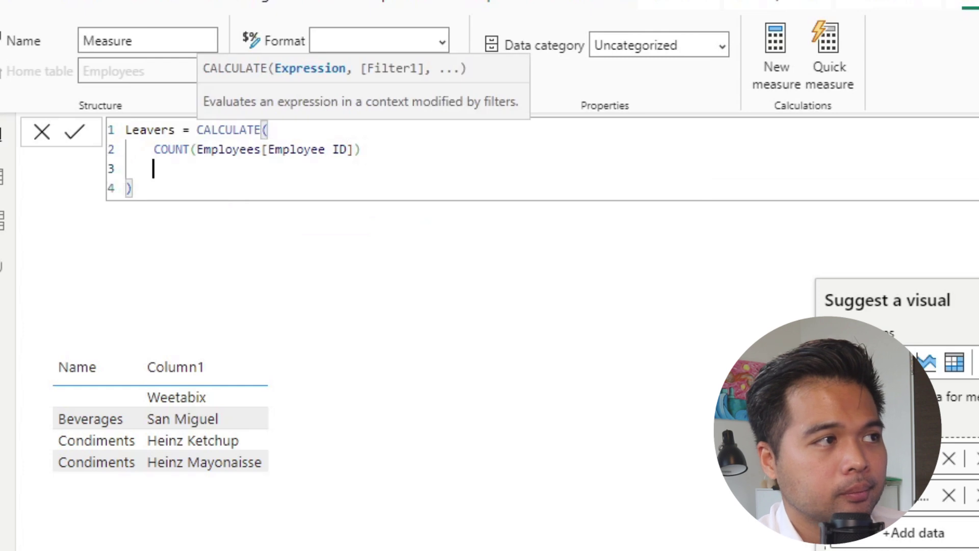
Add a USERELATIONSHIP filter to the Leavers formula with 'Date'[Date] as its first column
type(",")
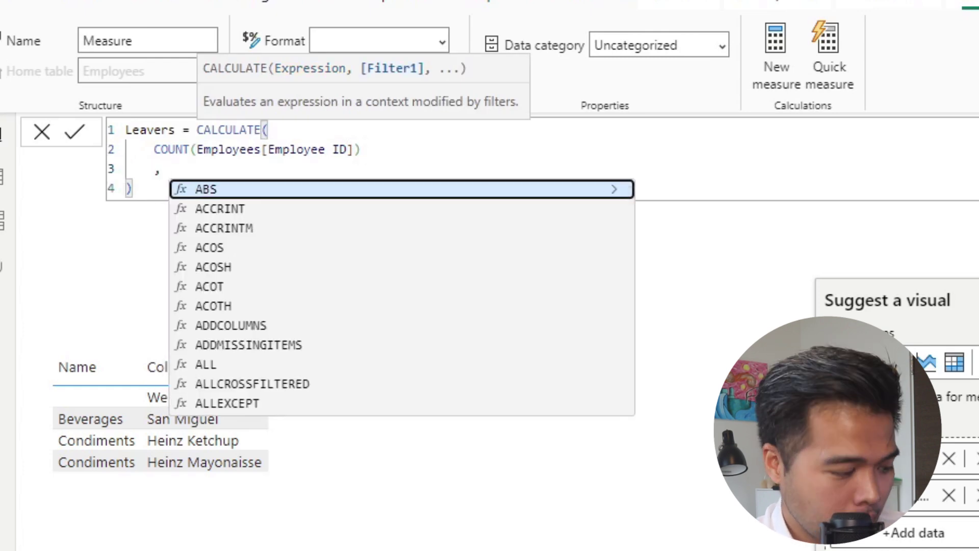
type(" USEREL")
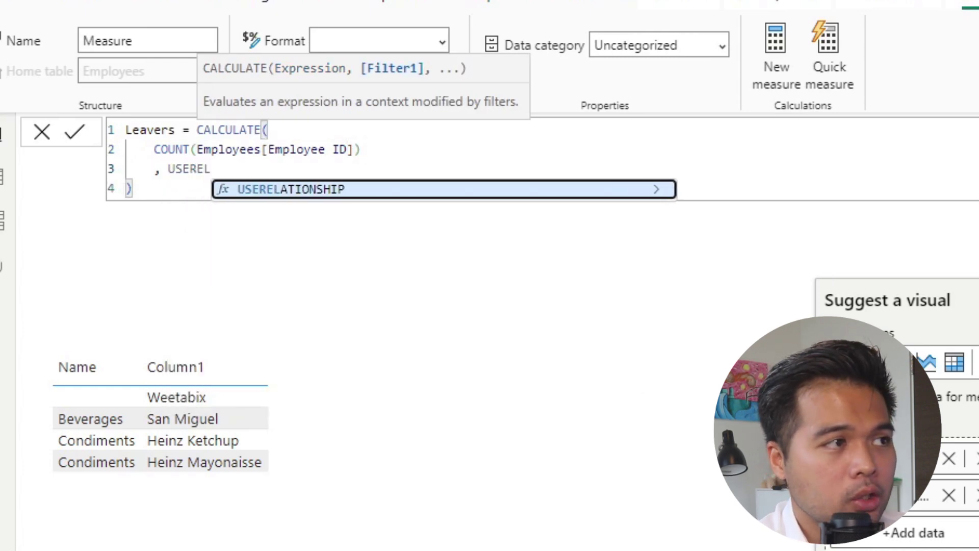
key("Tab")
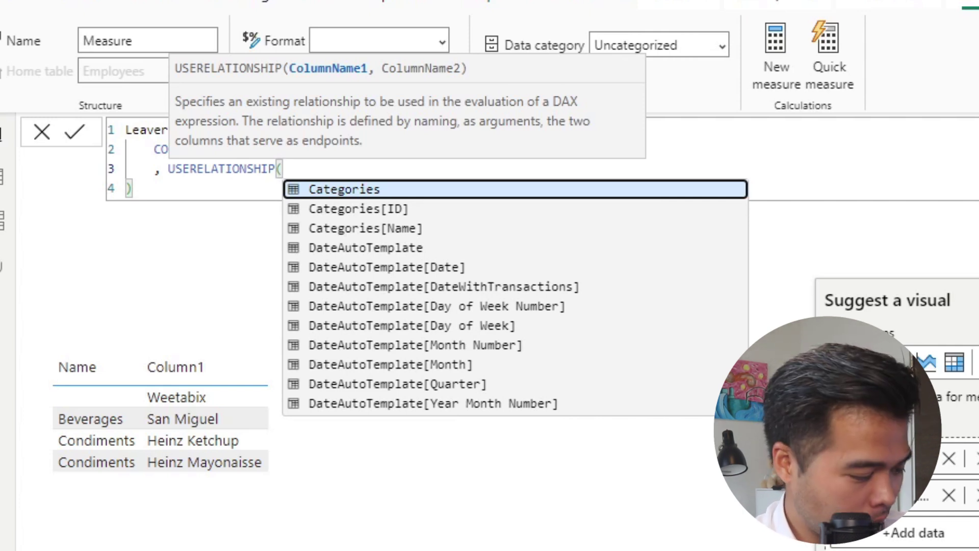
type("Date[c")
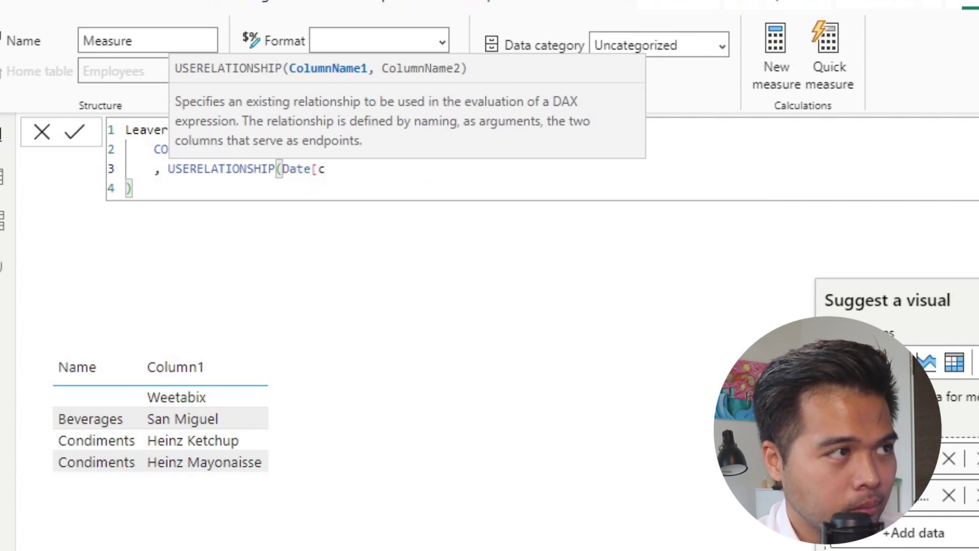
key("Tab")
type(",")
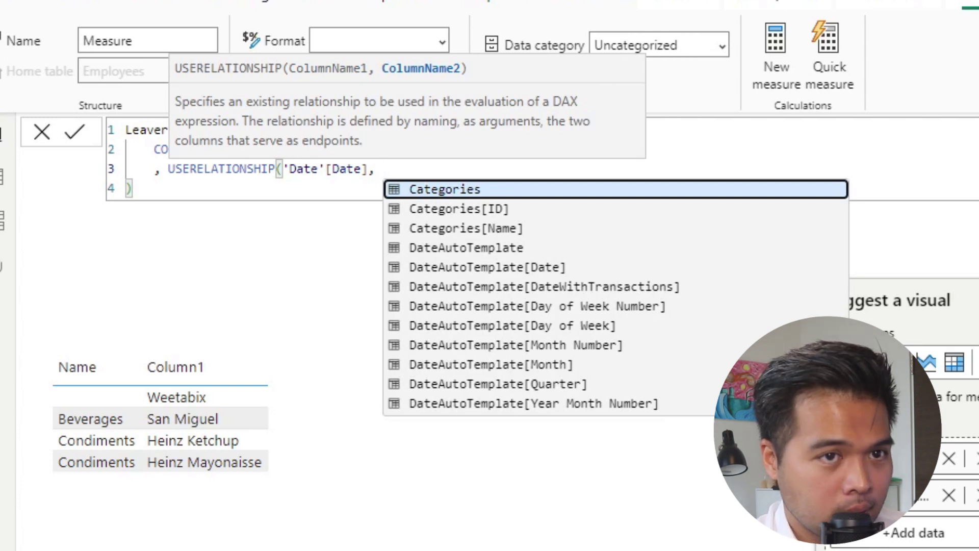
Set Employees[End Date] as the second USERELATIONSHIP column, close the function and commit the Leavers measure
type("Emplo")
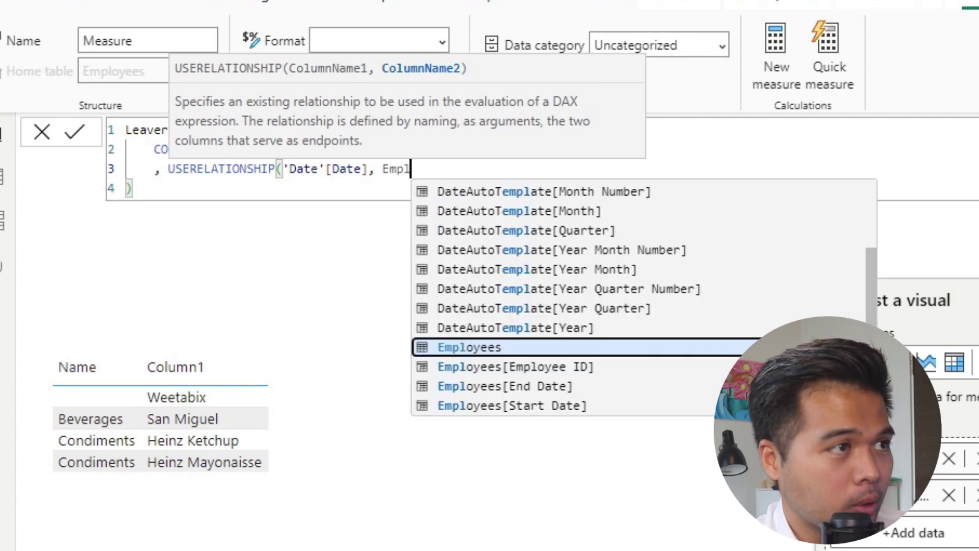
key("Down")
key("Down")
key("Tab")
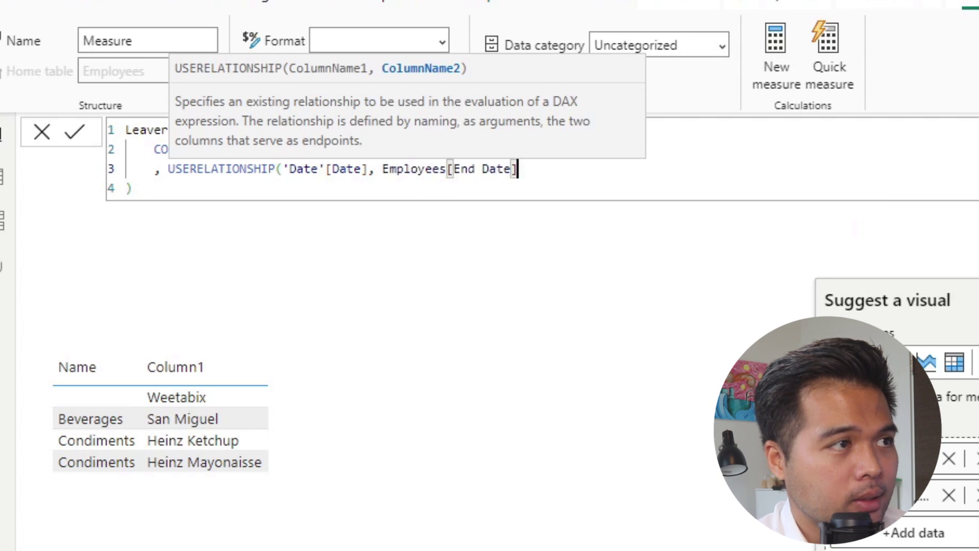
type(")")
key("Return")
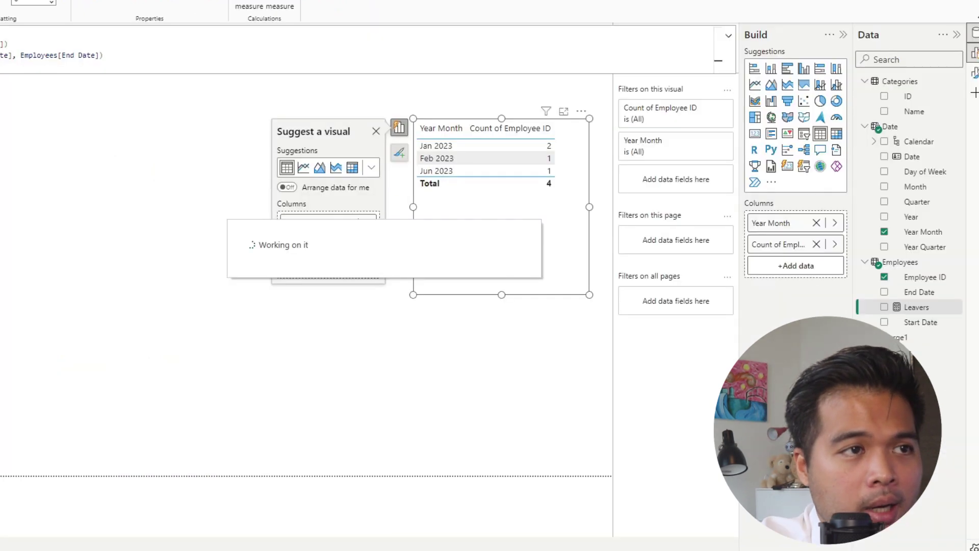
Widen the Year Month table visual and add the Leavers measure to it as a column
left_click(365, 208)
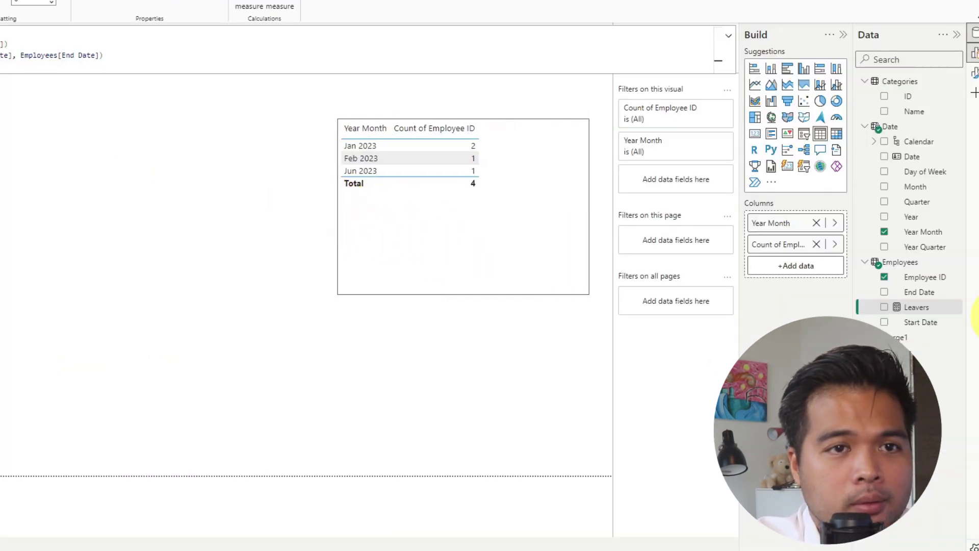
left_click(365, 208)
left_click_drag(935, 312, 550, 176)
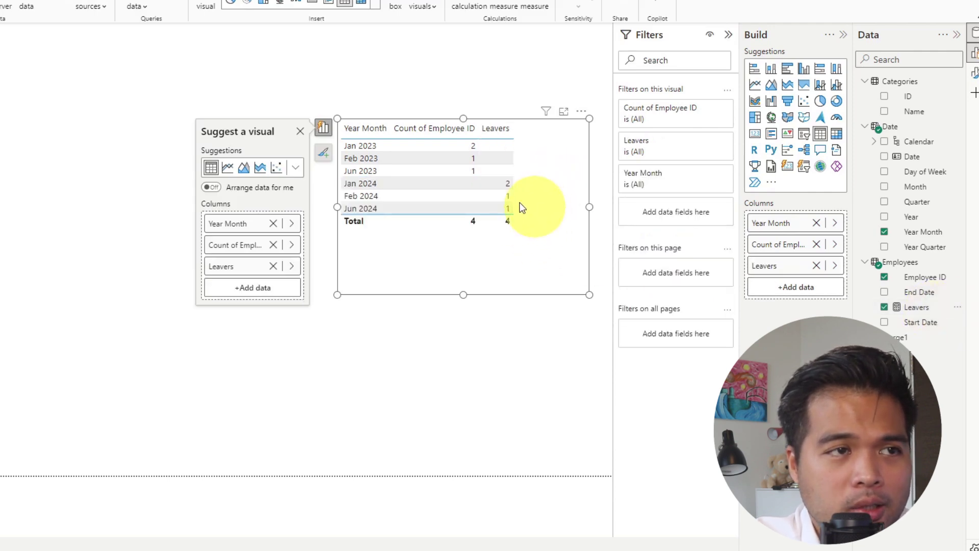